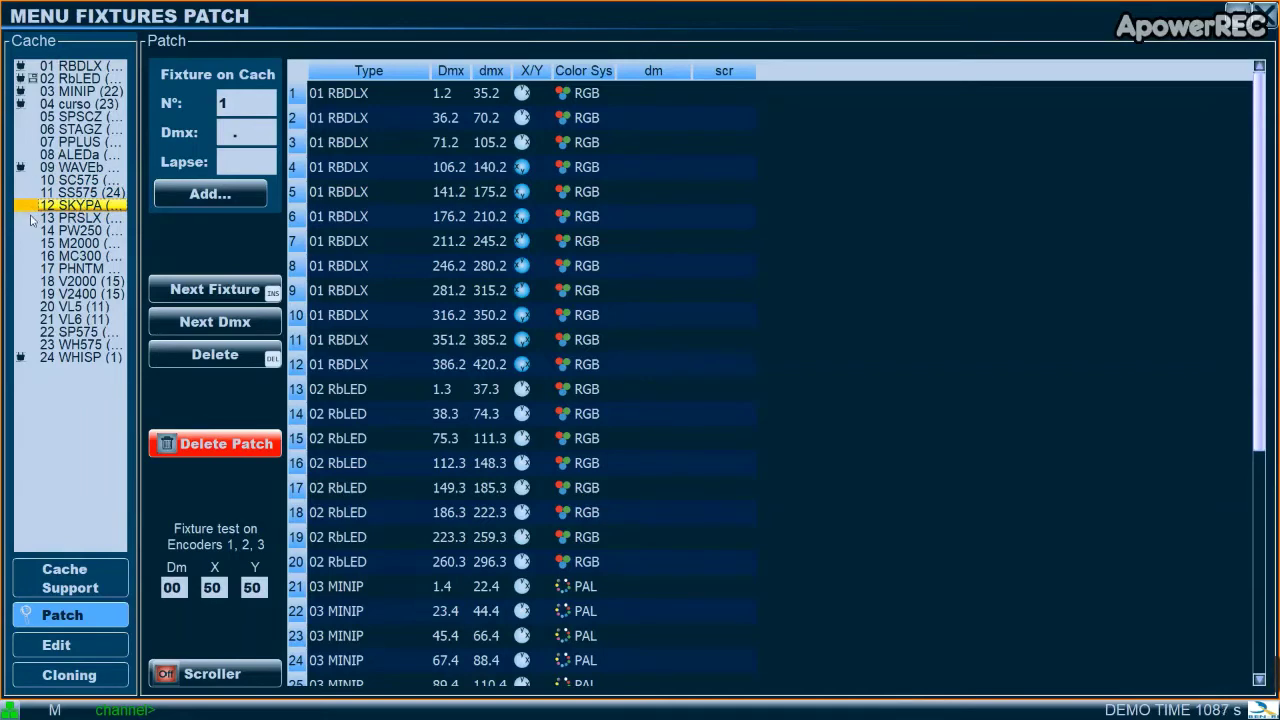
- Open the 12 SKYPA fixture for editing, and switch to Chrome to view the ARRI SkyPanel product page
{"action": "left_click", "coordinate": [60, 644]}
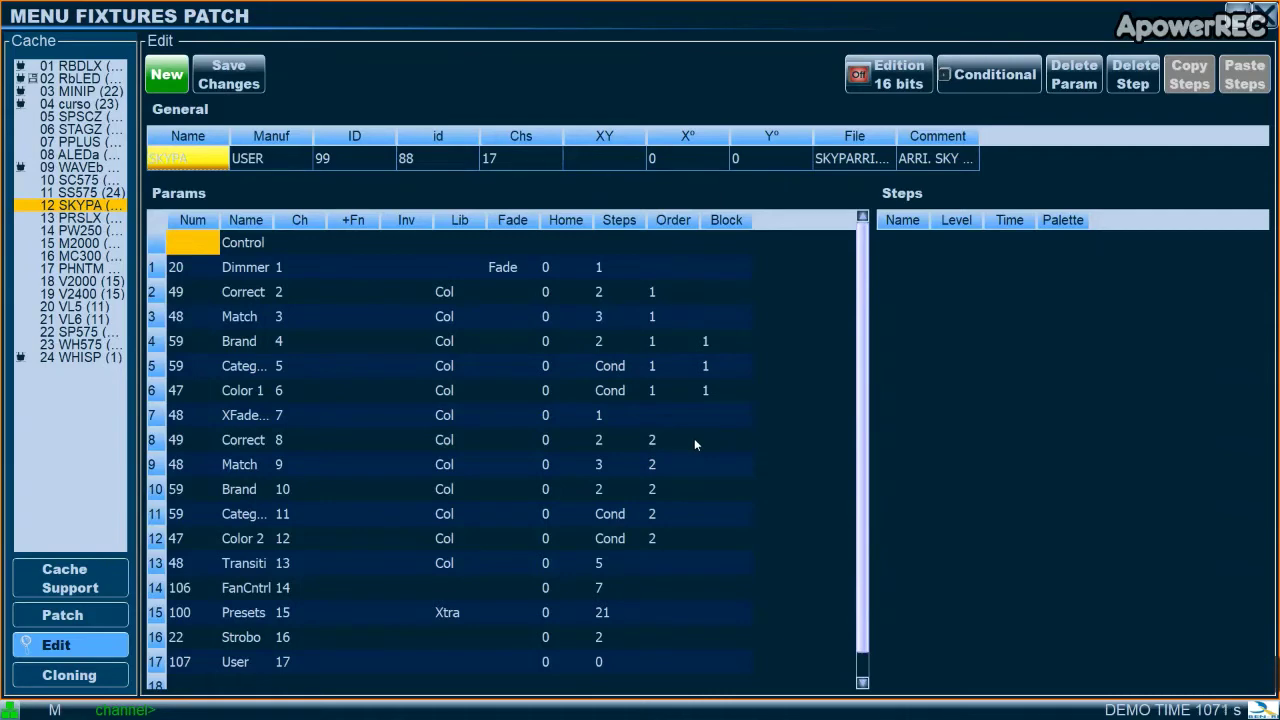
{"action": "key", "text": "alt+Tab"}
{"action": "key", "text": "alt+Tab"}
{"action": "key", "text": "alt+Tab"}
{"action": "key", "text": "alt+Tab"}
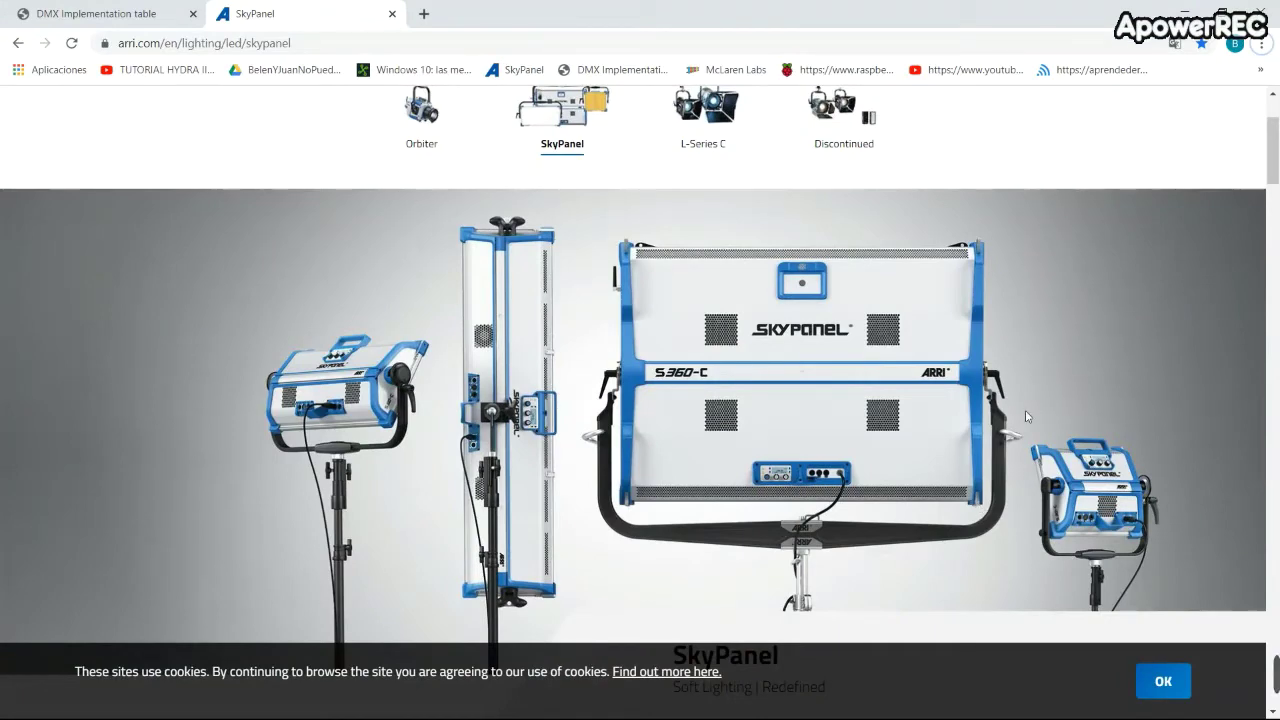
{"action": "scroll", "coordinate": [1027, 416], "scroll_direction": "down", "scroll_amount": 3}
{"action": "scroll", "coordinate": [1027, 416], "scroll_direction": "up", "scroll_amount": 3}
- Look through the SkyPanel DMX Protocol Specification PDF and examine the channel table for Mode 16: GEL, 8 bit resolution, base channels
{"action": "left_click", "coordinate": [90, 20]}
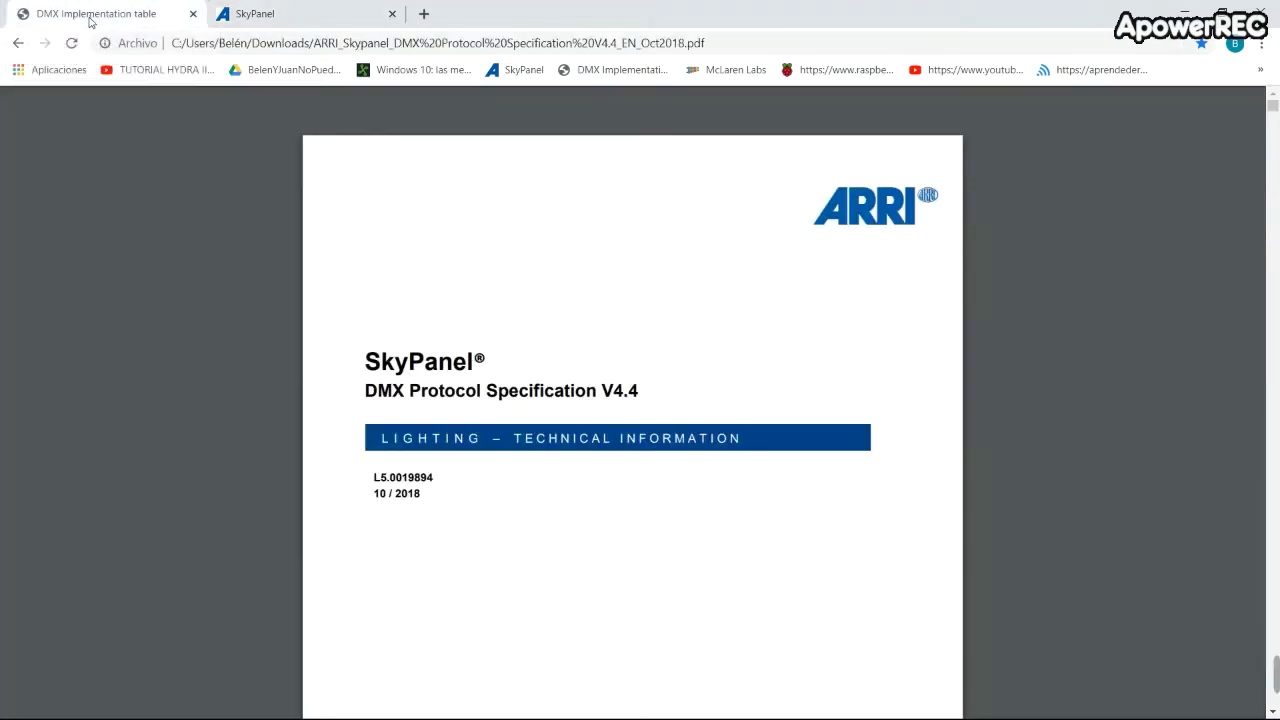
{"action": "scroll", "coordinate": [618, 518], "scroll_direction": "down", "scroll_amount": 5}
{"action": "scroll", "coordinate": [620, 519], "scroll_direction": "down", "scroll_amount": 5}
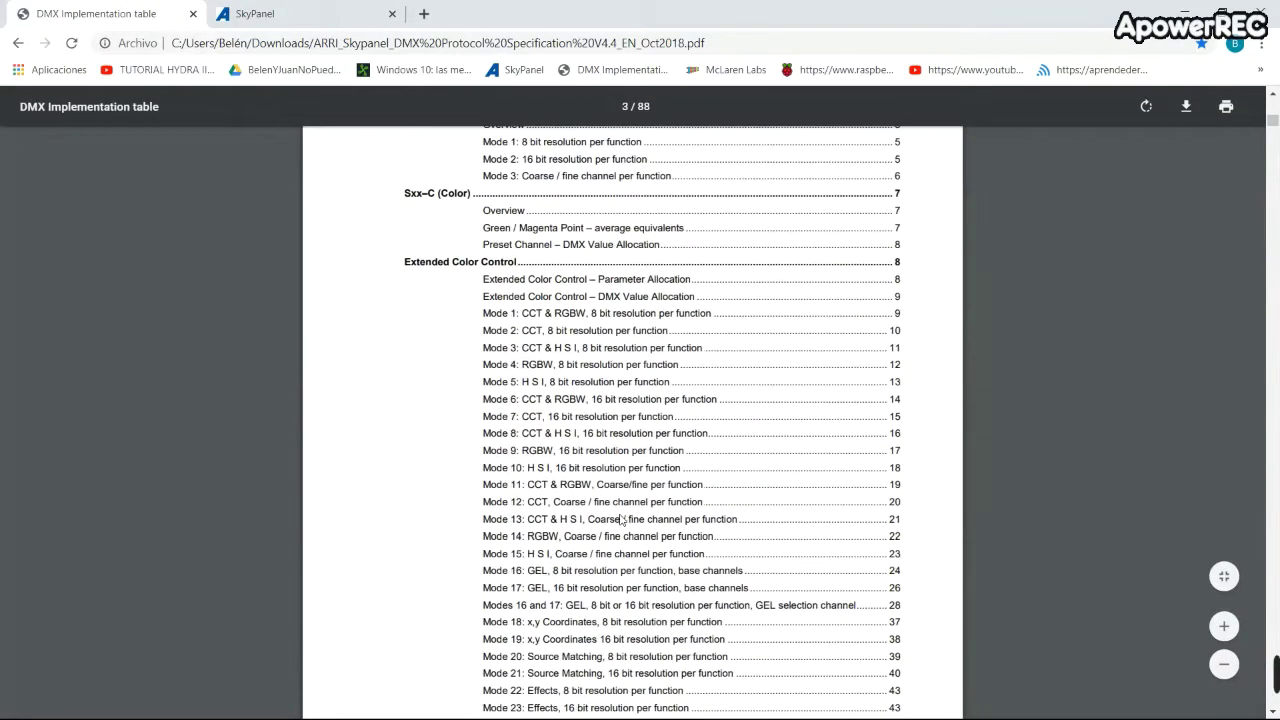
{"action": "scroll", "coordinate": [621, 519], "scroll_direction": "down", "scroll_amount": 1}
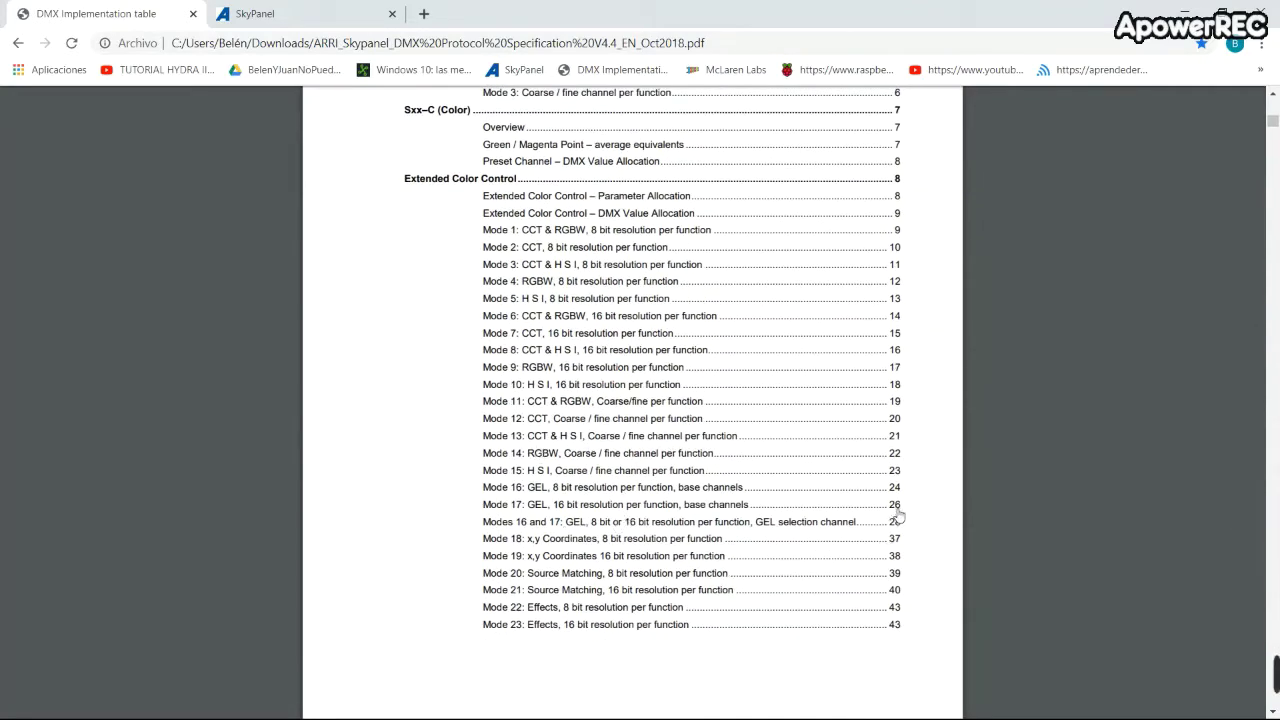
{"action": "scroll", "coordinate": [821, 560], "scroll_direction": "down", "scroll_amount": 20}
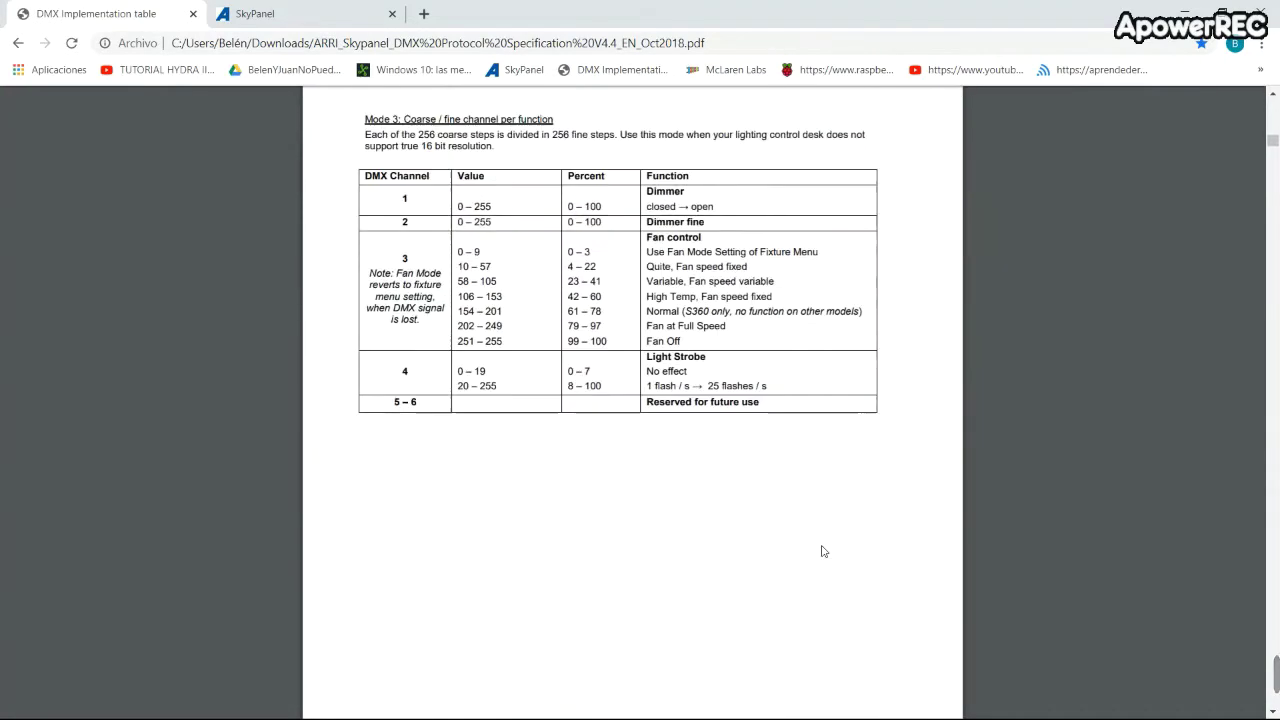
{"action": "scroll", "coordinate": [823, 551], "scroll_direction": "down", "scroll_amount": 20}
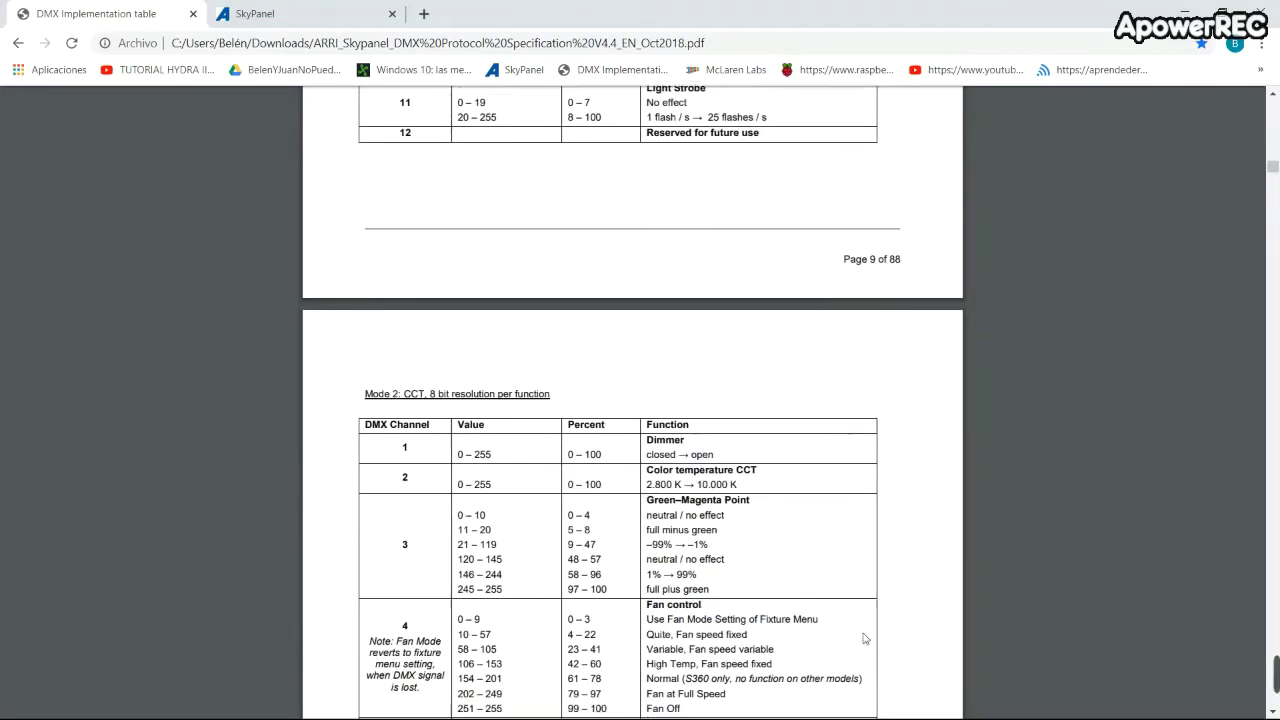
{"action": "scroll", "coordinate": [812, 404], "scroll_direction": "down", "scroll_amount": 20}
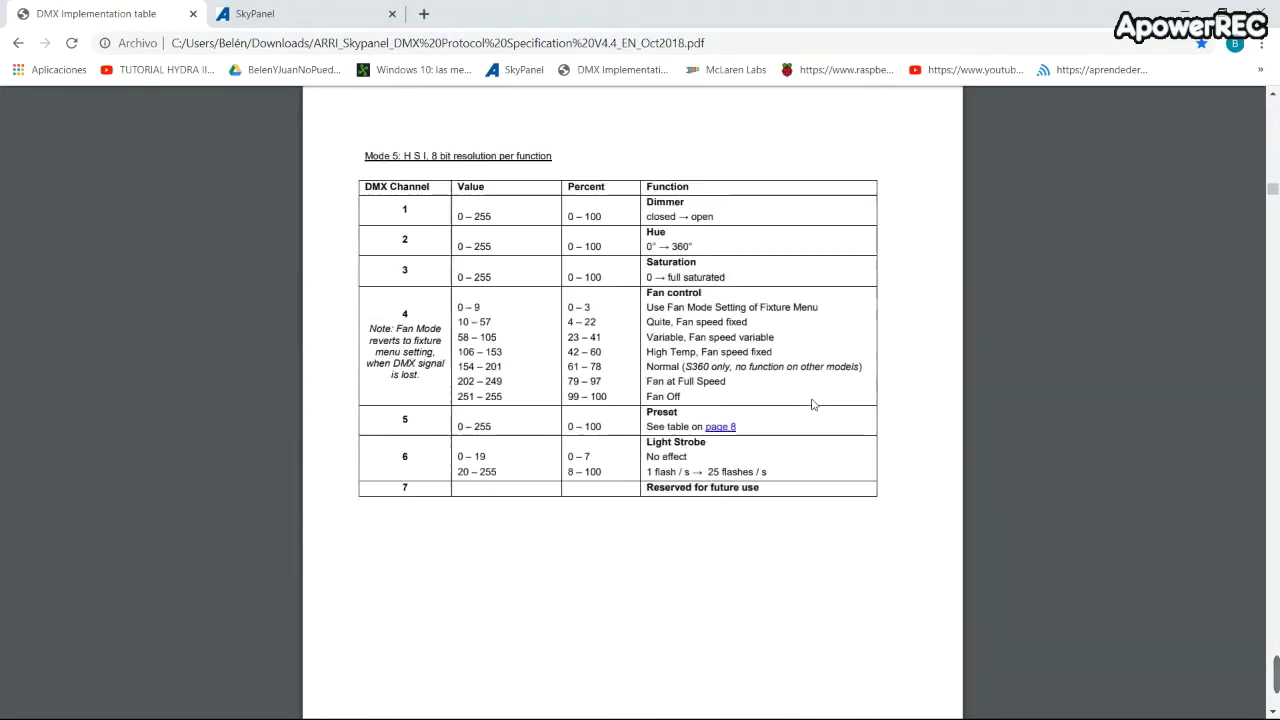
{"action": "scroll", "coordinate": [812, 404], "scroll_direction": "down", "scroll_amount": 20}
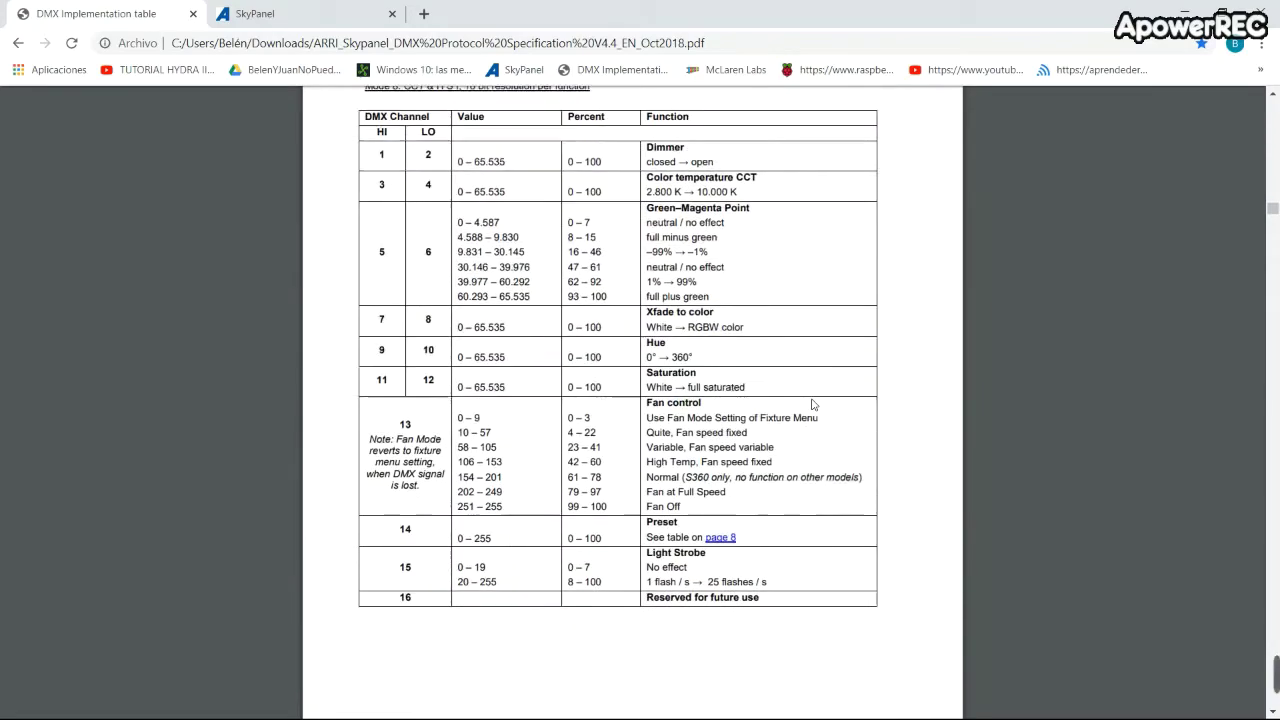
{"action": "scroll", "coordinate": [812, 404], "scroll_direction": "down", "scroll_amount": 20}
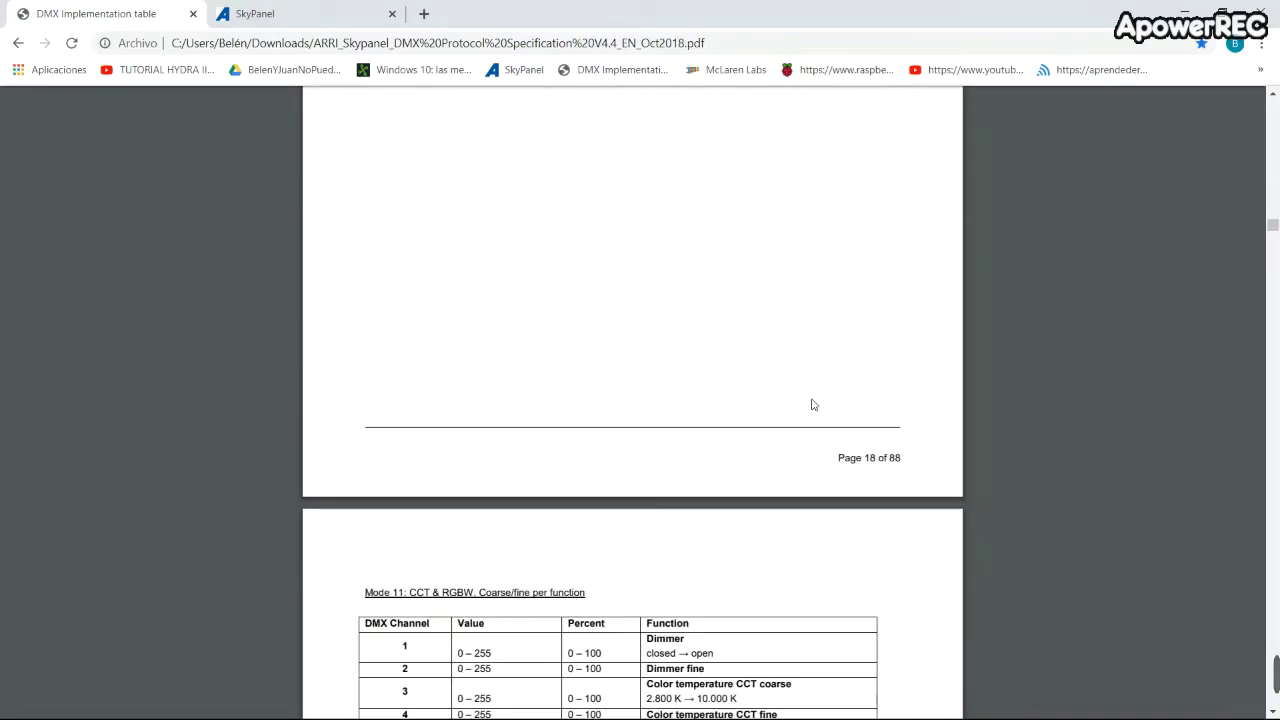
{"action": "scroll", "coordinate": [813, 403], "scroll_direction": "down", "scroll_amount": 20}
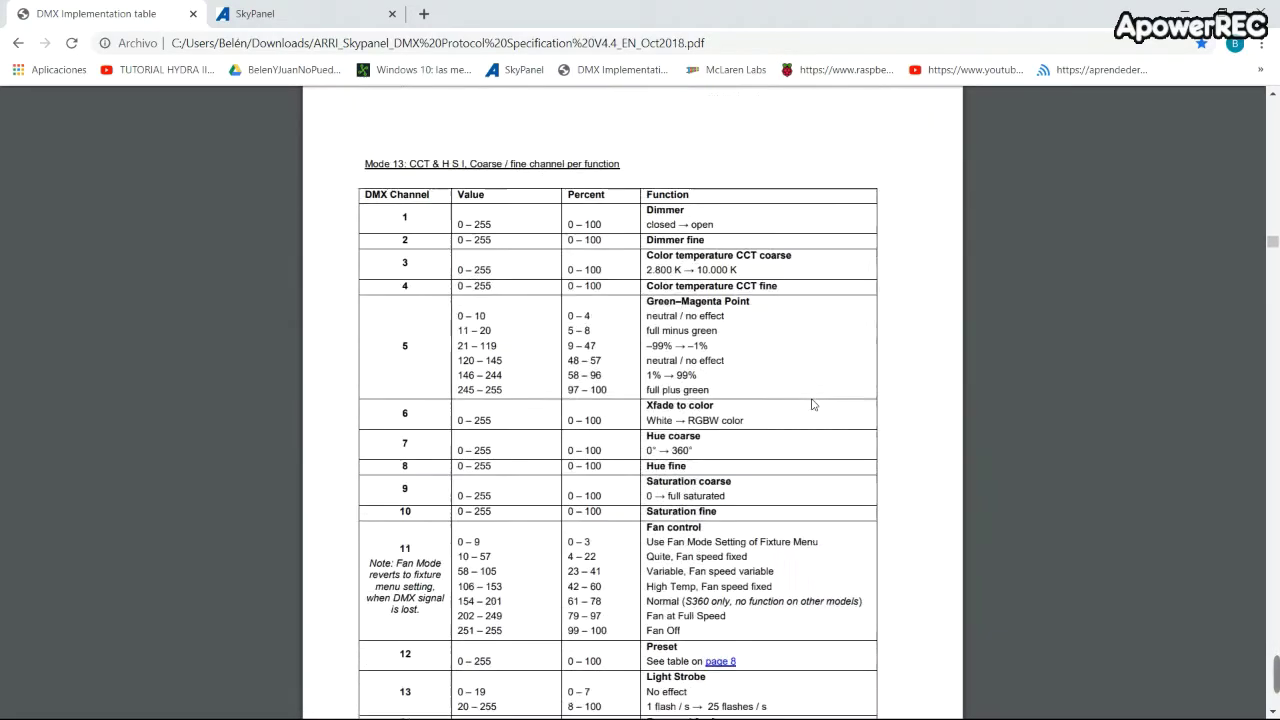
{"action": "scroll", "coordinate": [812, 404], "scroll_direction": "down", "scroll_amount": 20}
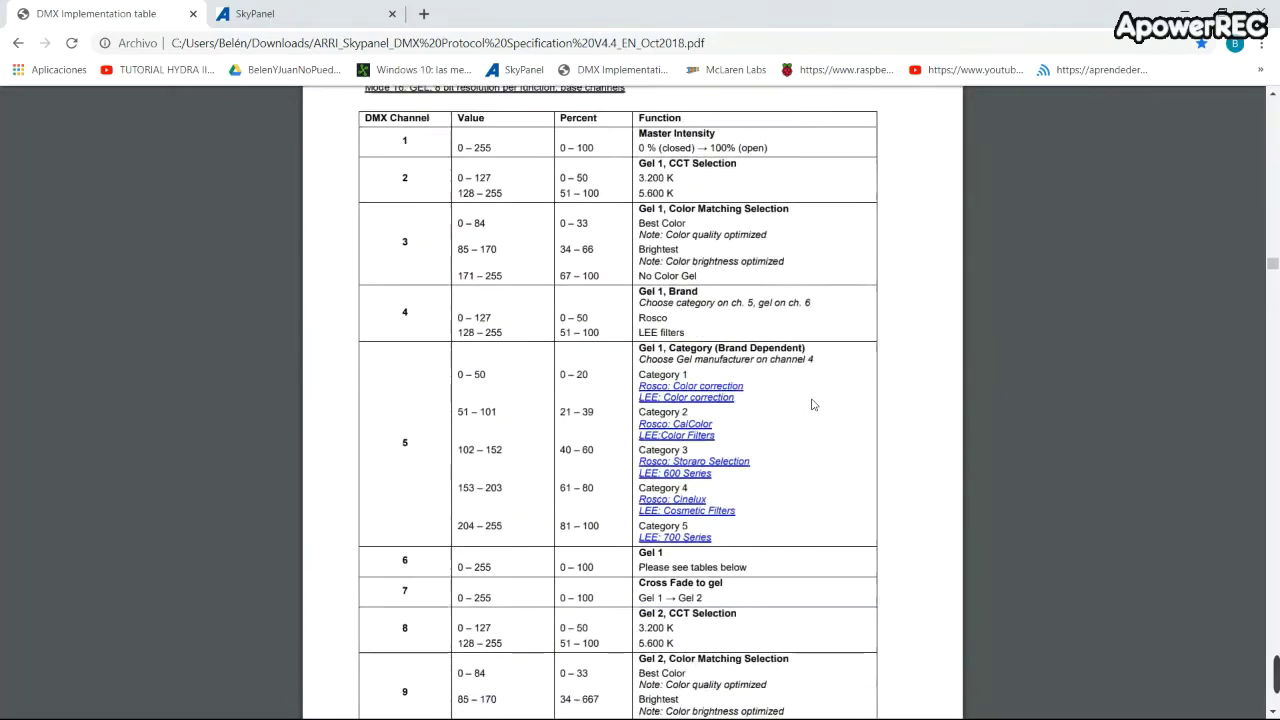
{"action": "scroll", "coordinate": [812, 404], "scroll_direction": "down", "scroll_amount": 10}
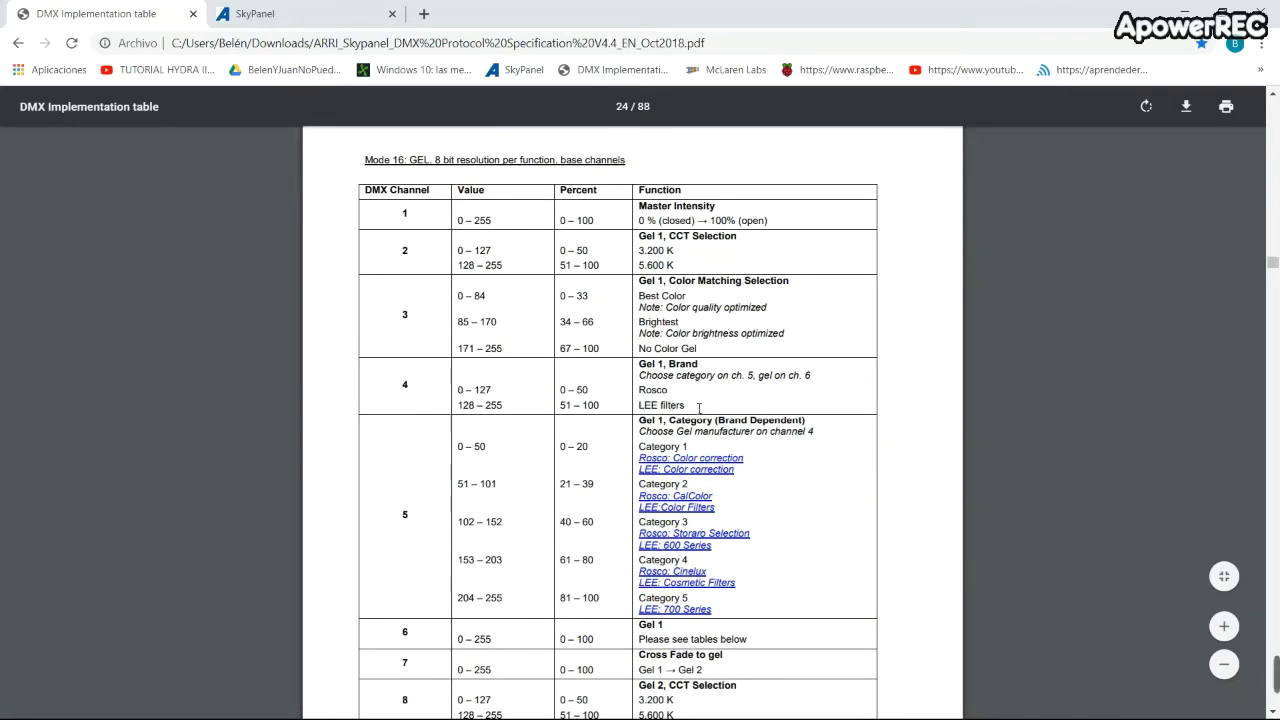
{"action": "scroll", "coordinate": [726, 458], "scroll_direction": "down", "scroll_amount": 2}
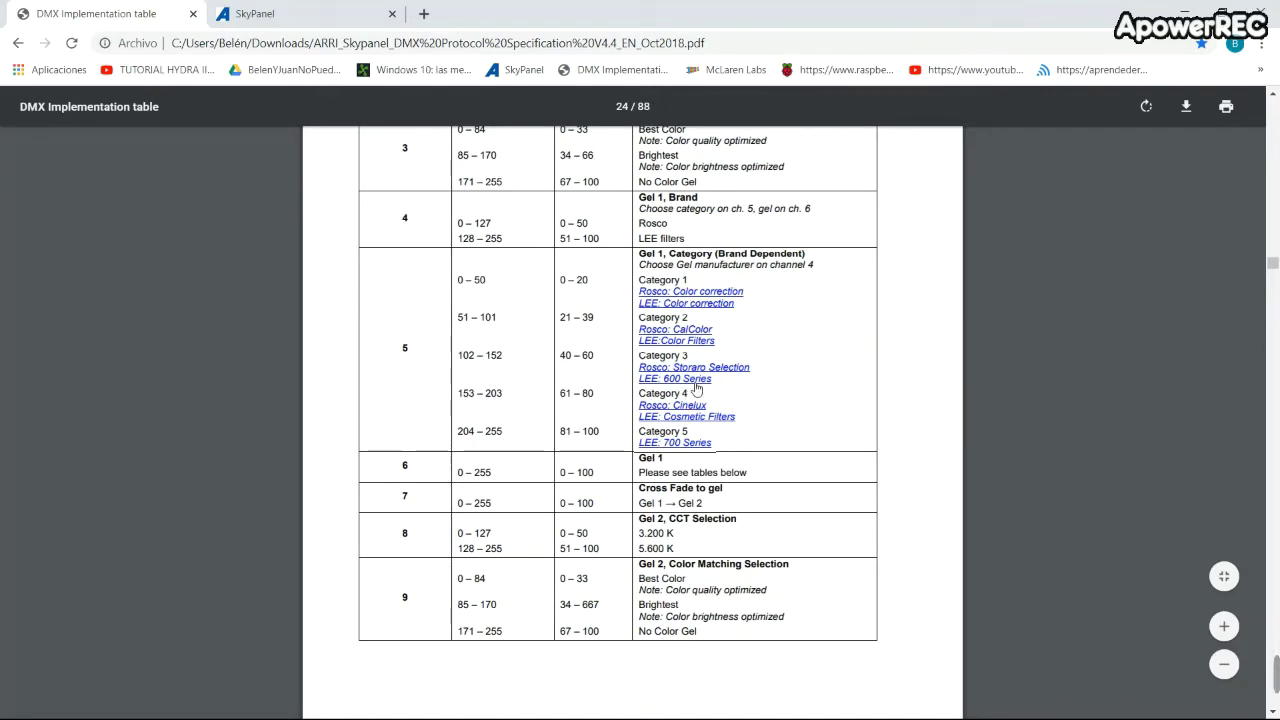
{"action": "scroll", "coordinate": [697, 388], "scroll_direction": "down", "scroll_amount": 10}
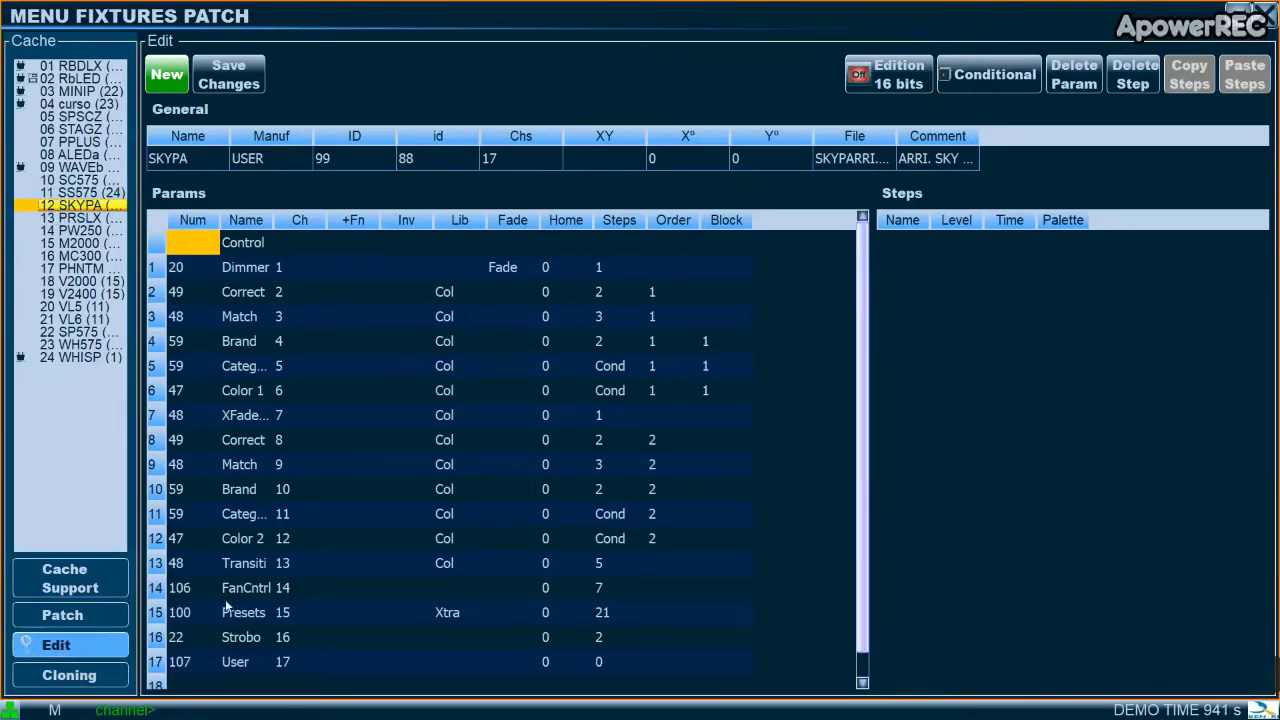
- Examine the SKYPA Brand steps on channel 4 and compare the Category parameter's conditional tables for Rosco and Lee
{"action": "left_click", "coordinate": [242, 345]}
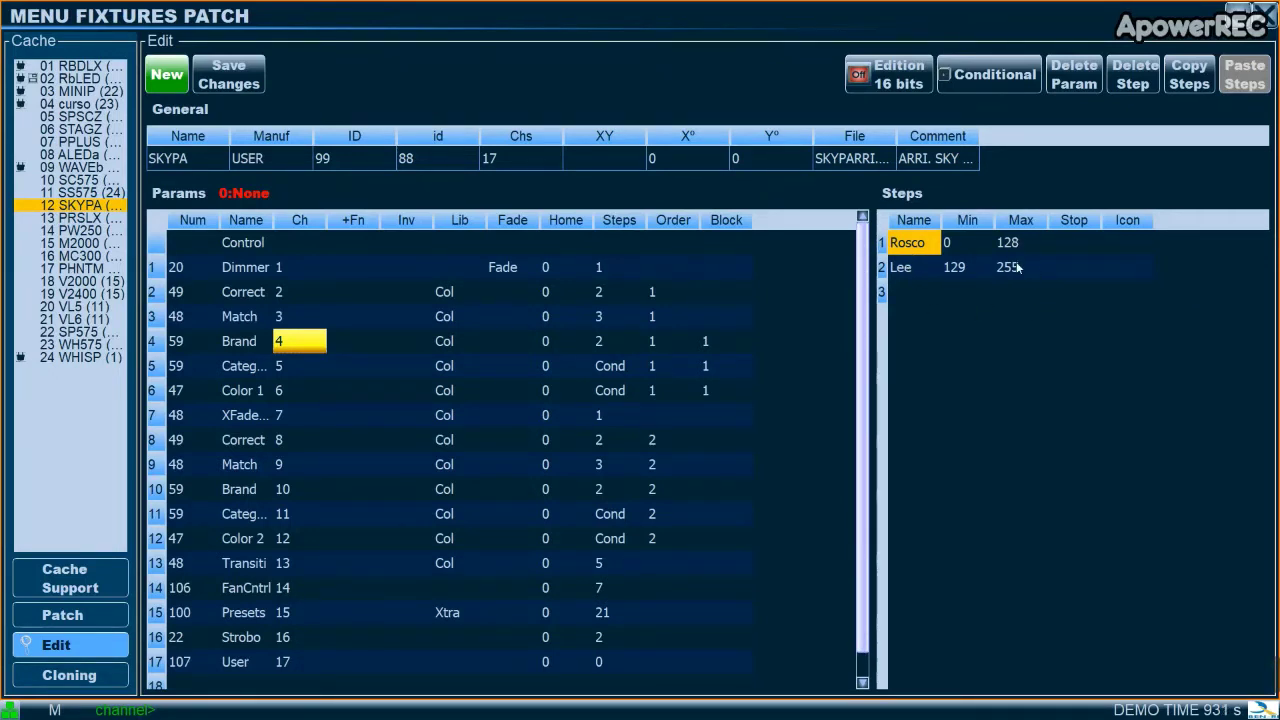
{"action": "left_click", "coordinate": [289, 366]}
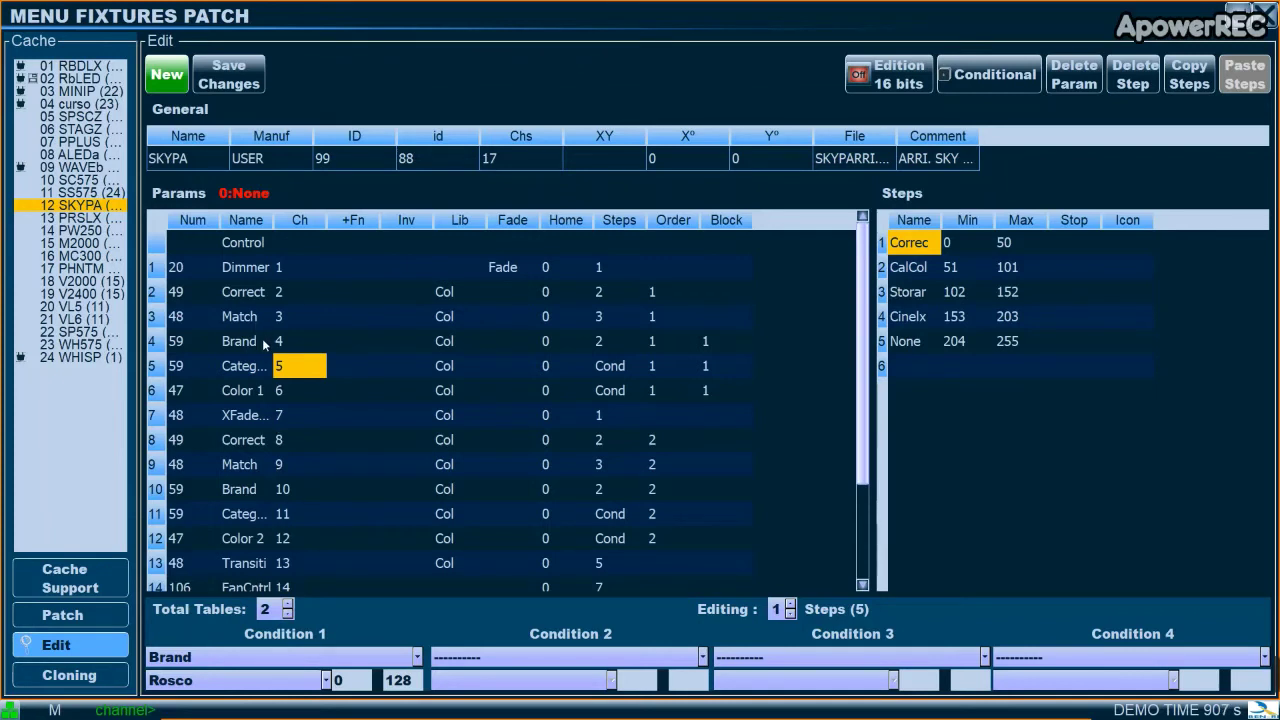
{"action": "left_click", "coordinate": [791, 612]}
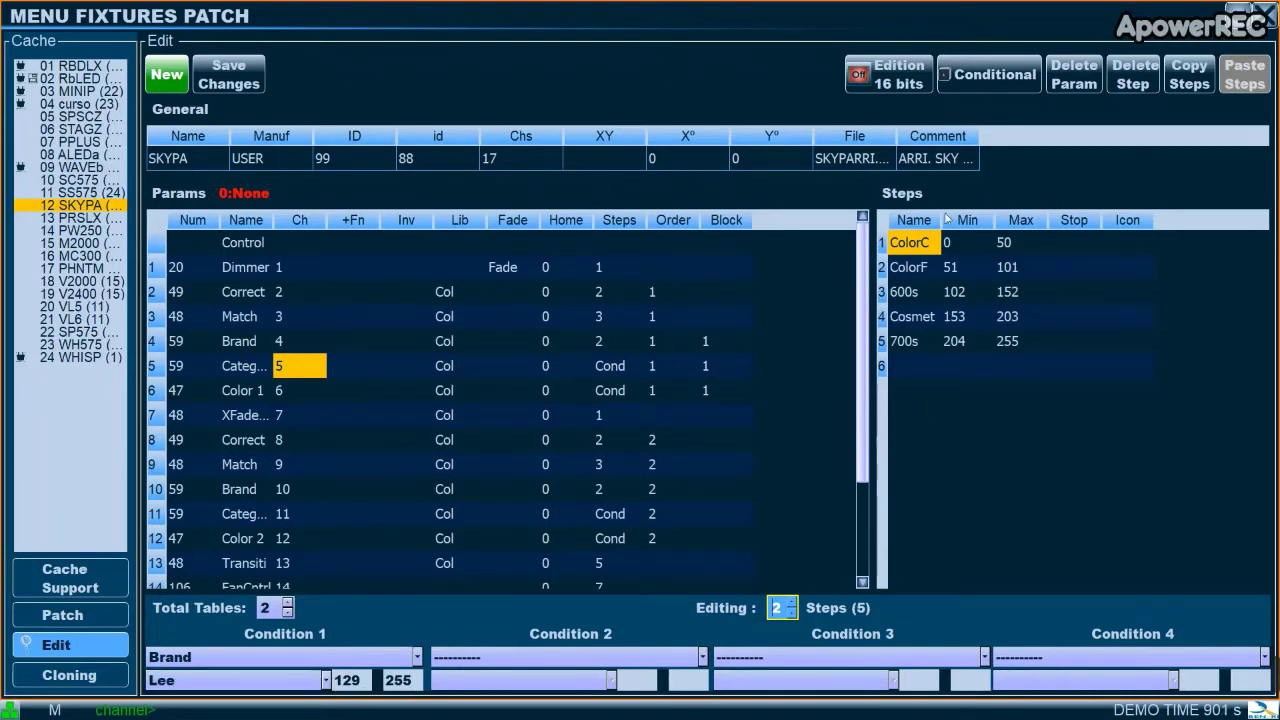
{"action": "left_click", "coordinate": [791, 614]}
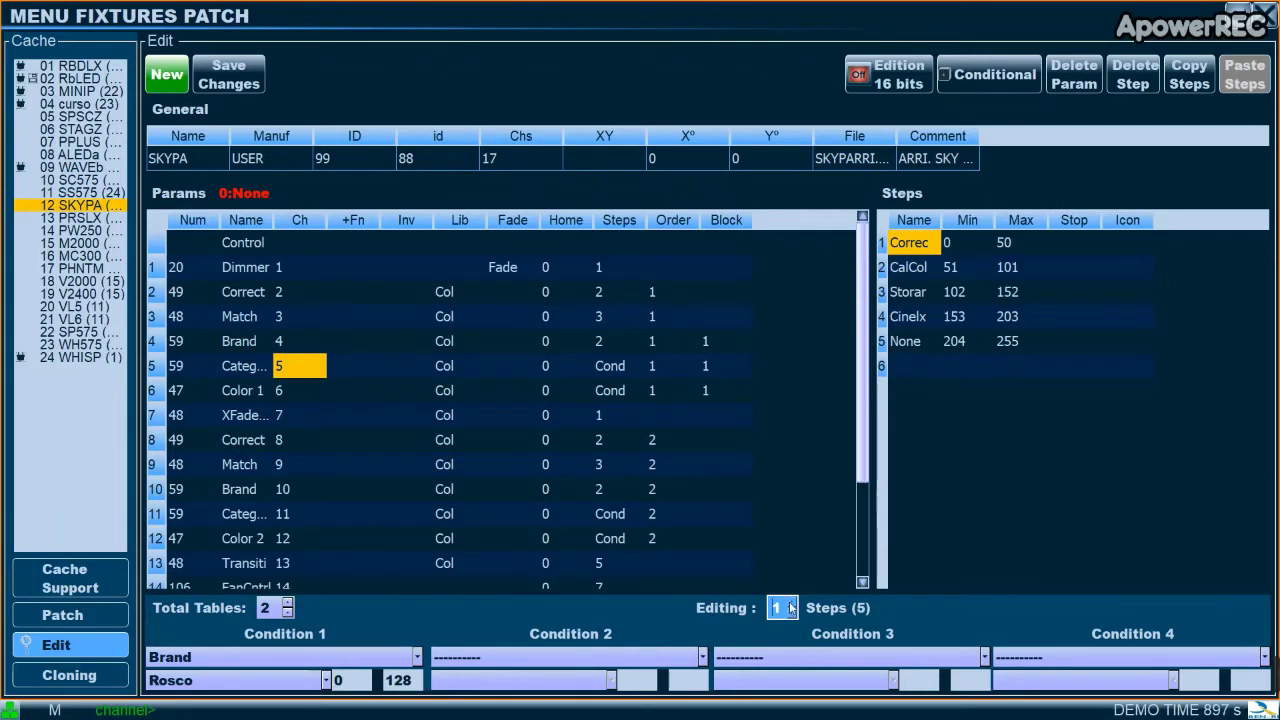
{"action": "left_click", "coordinate": [792, 603]}
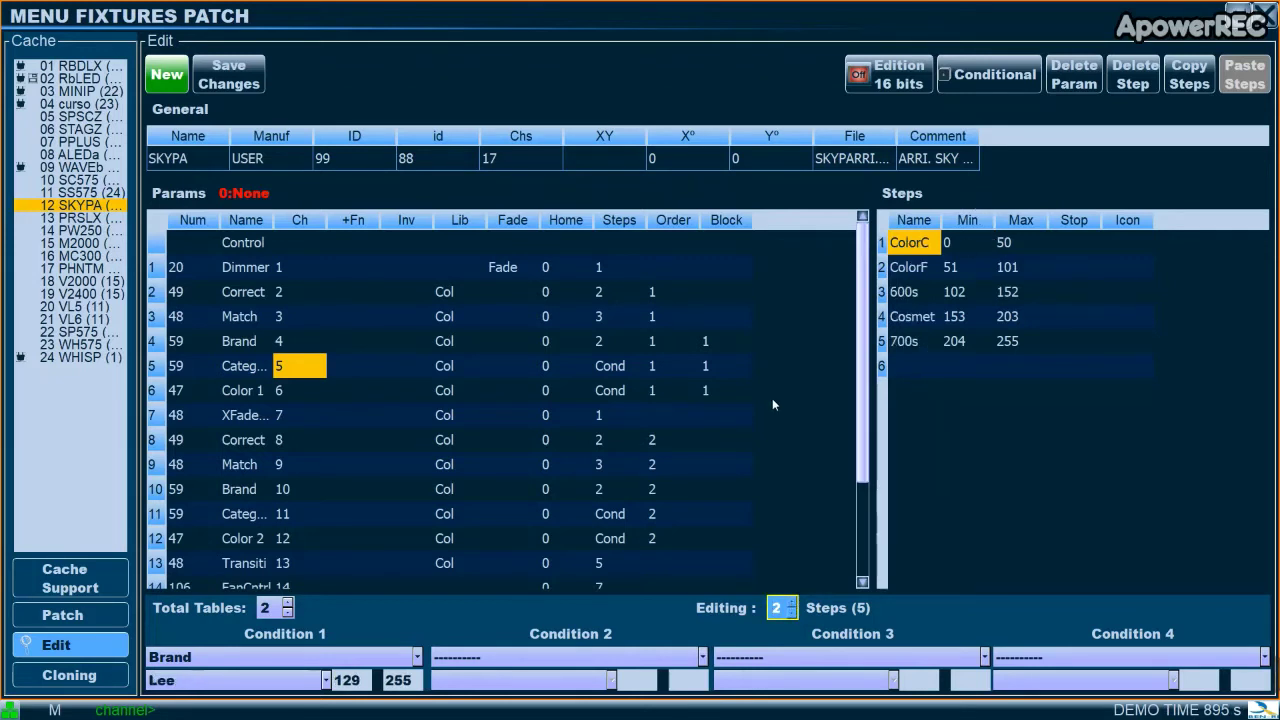
- Examine the Color 1 parameter's conditional step tables 1 through 6, which depend on Brand and Category
{"action": "left_click", "coordinate": [278, 393]}
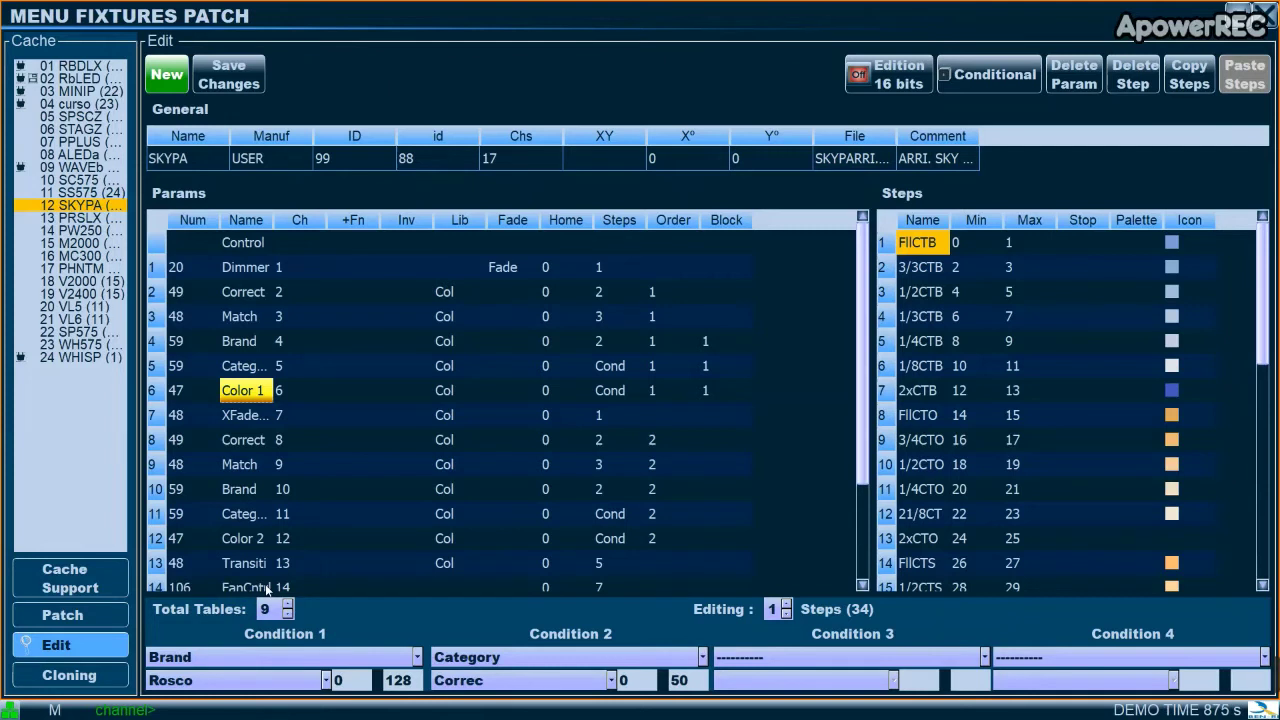
{"action": "left_click", "coordinate": [787, 607]}
{"action": "left_click", "coordinate": [788, 608]}
{"action": "left_click", "coordinate": [787, 604]}
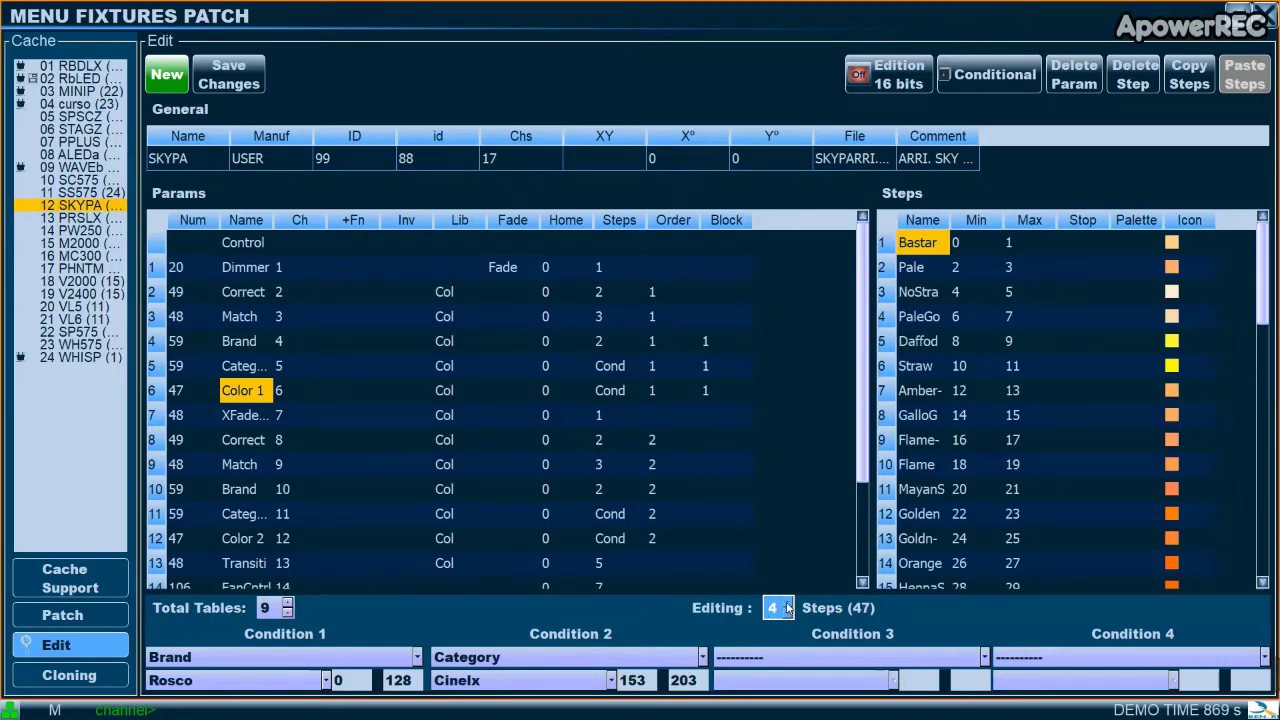
{"action": "left_click", "coordinate": [788, 607]}
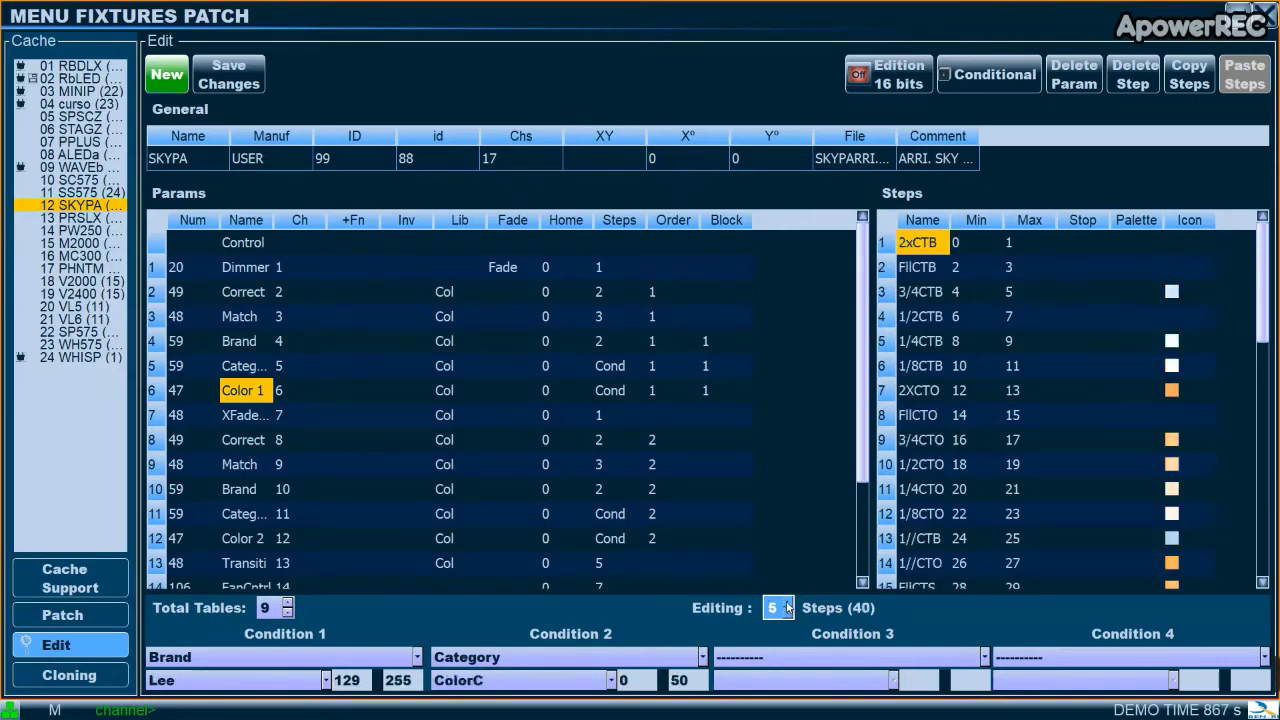
{"action": "left_click", "coordinate": [788, 607]}
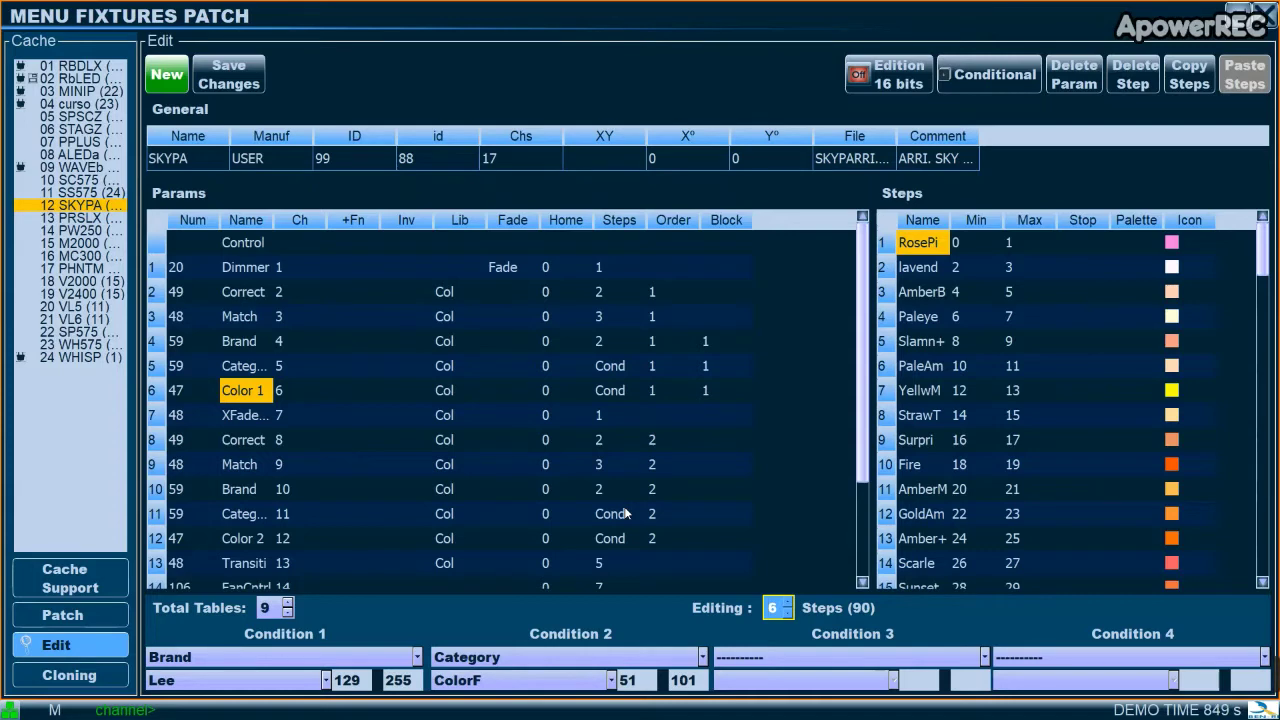
- Patch cache fixture 12 SKYPA as fixture 38 in the first empty row of the patch list
{"action": "left_click", "coordinate": [68, 617]}
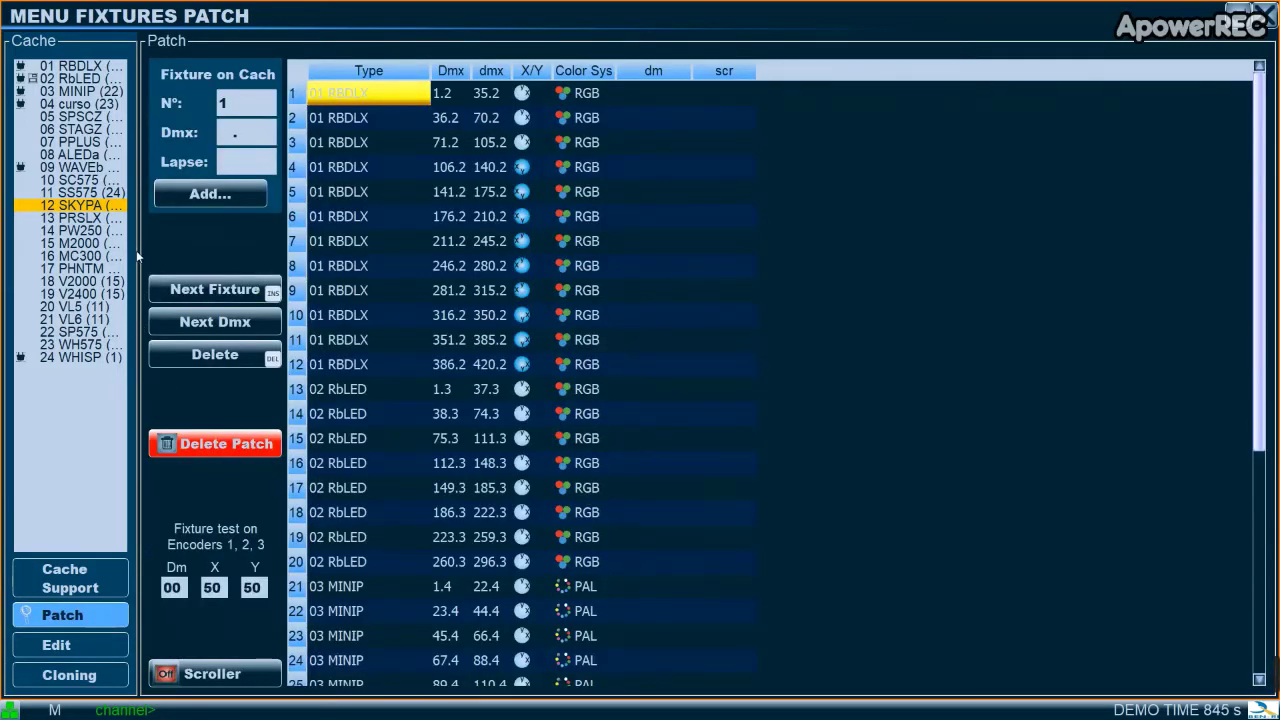
{"action": "scroll", "coordinate": [421, 650], "scroll_direction": "down", "scroll_amount": 3}
{"action": "scroll", "coordinate": [421, 642], "scroll_direction": "down", "scroll_amount": 2}
{"action": "left_click", "coordinate": [338, 675]}
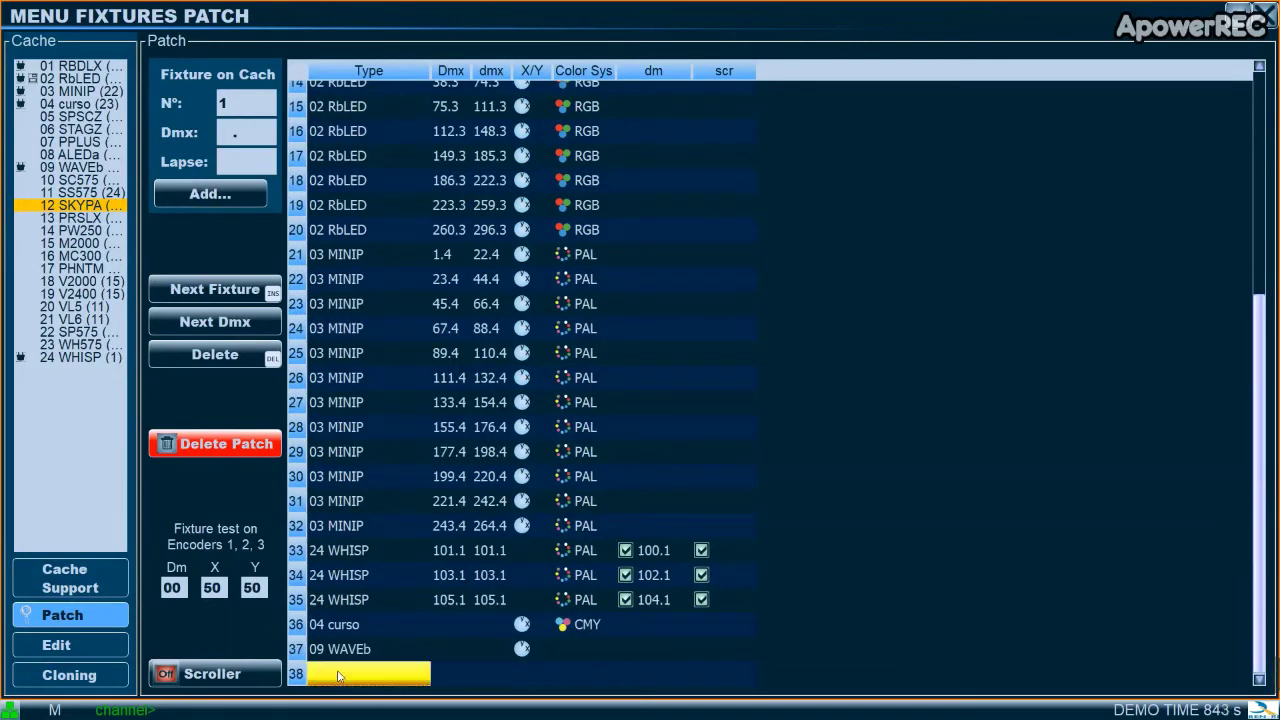
{"action": "type", "text": "12"}
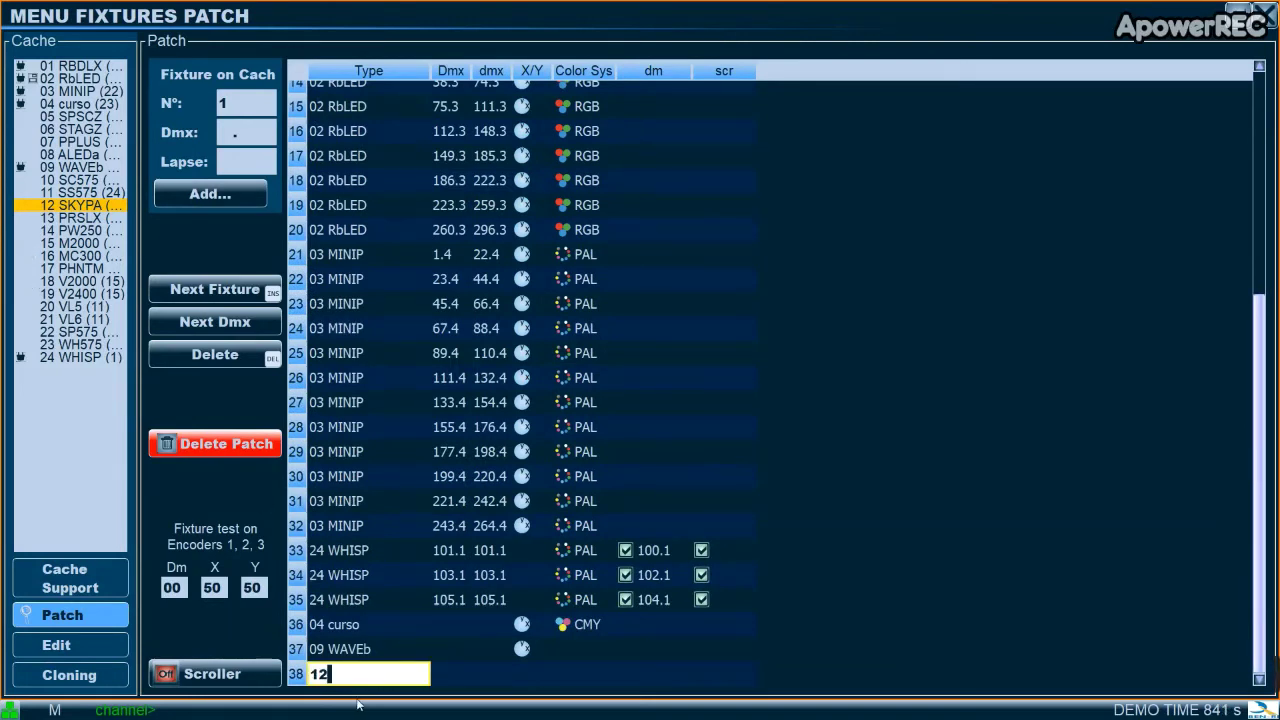
{"action": "key", "text": "Return"}
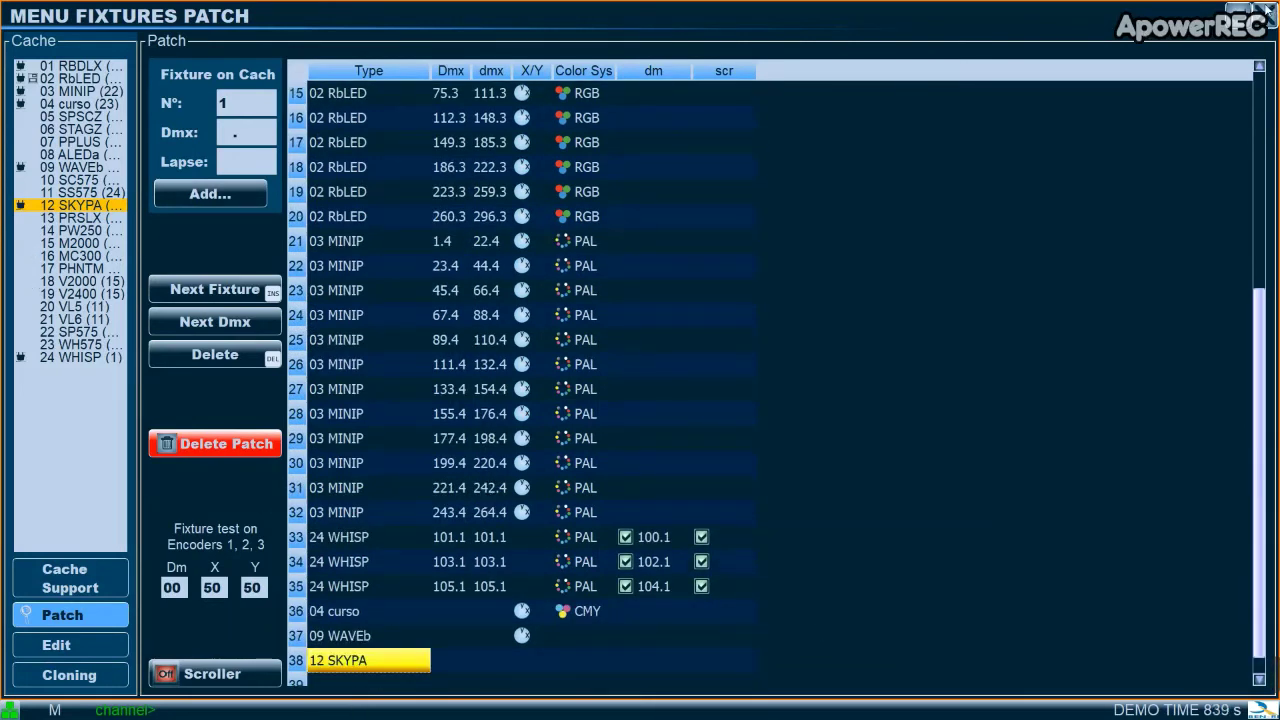
- Leave the fixtures patch, select fixture 38, move the Simulator window clear of the parameters and show the COL parameters on the wheels
{"action": "left_click", "coordinate": [1265, 12]}
{"action": "left_click", "coordinate": [20, 298]}
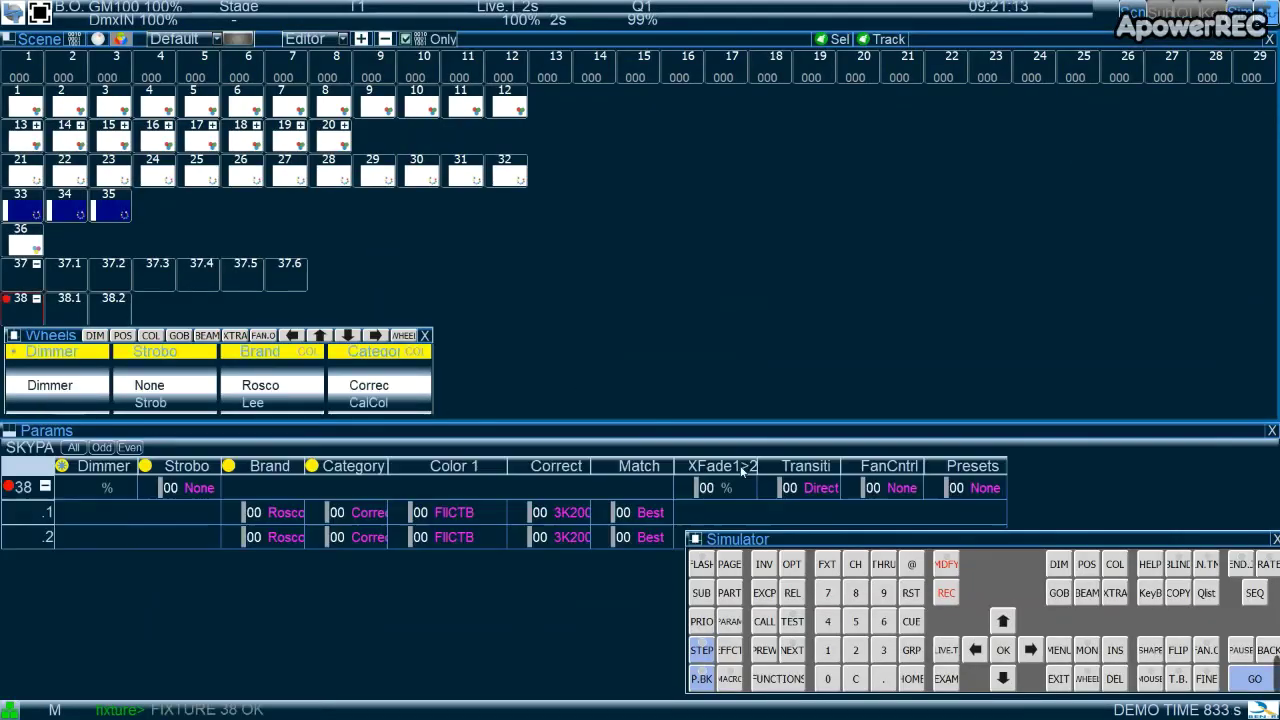
{"action": "left_click_drag", "start_coordinate": [824, 546], "coordinate": [816, 624]}
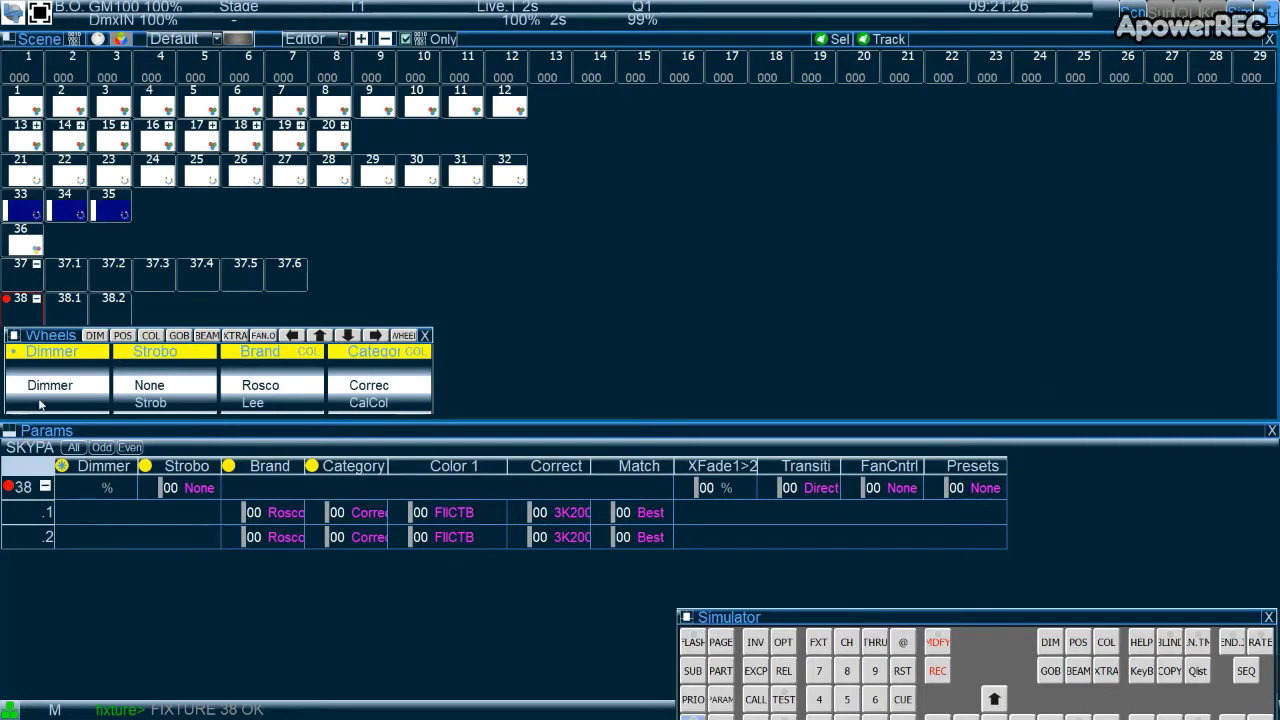
{"action": "left_click", "coordinate": [150, 335]}
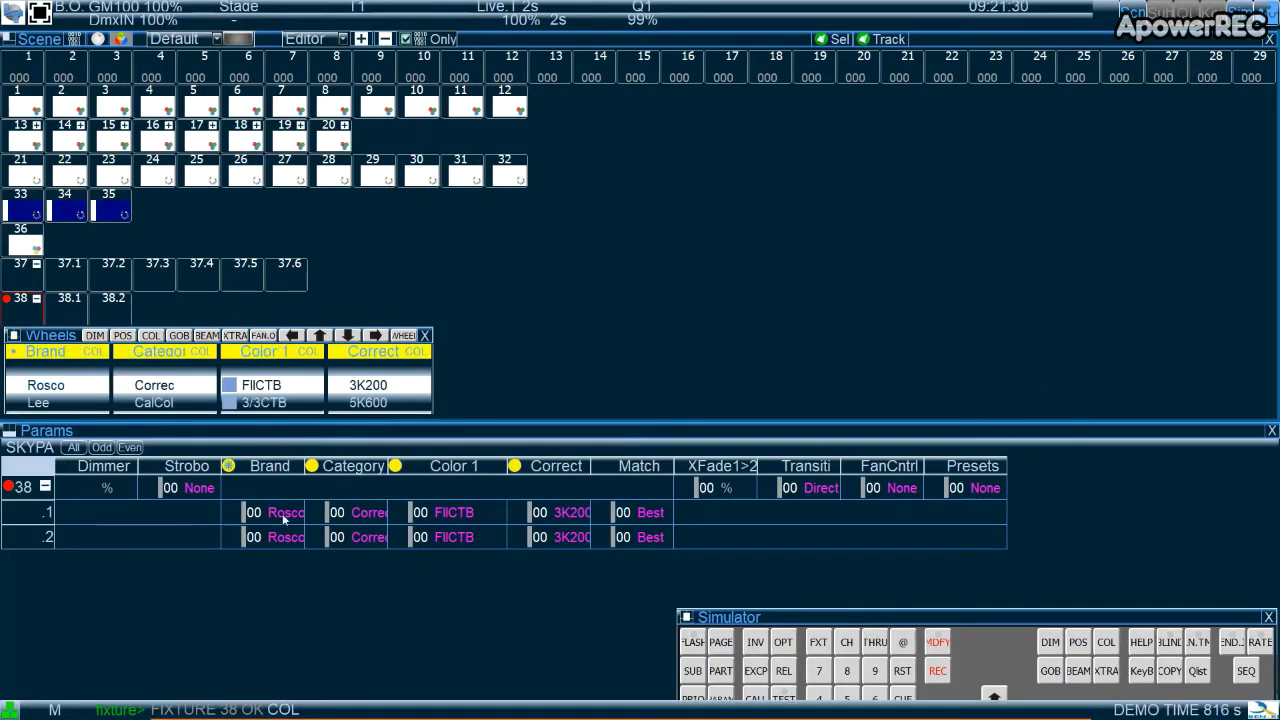
- Set fixture 38's Brand to Lee at 59 and its Category to 600s at 46
{"action": "scroll", "coordinate": [38, 390], "scroll_direction": "up", "scroll_amount": 7}
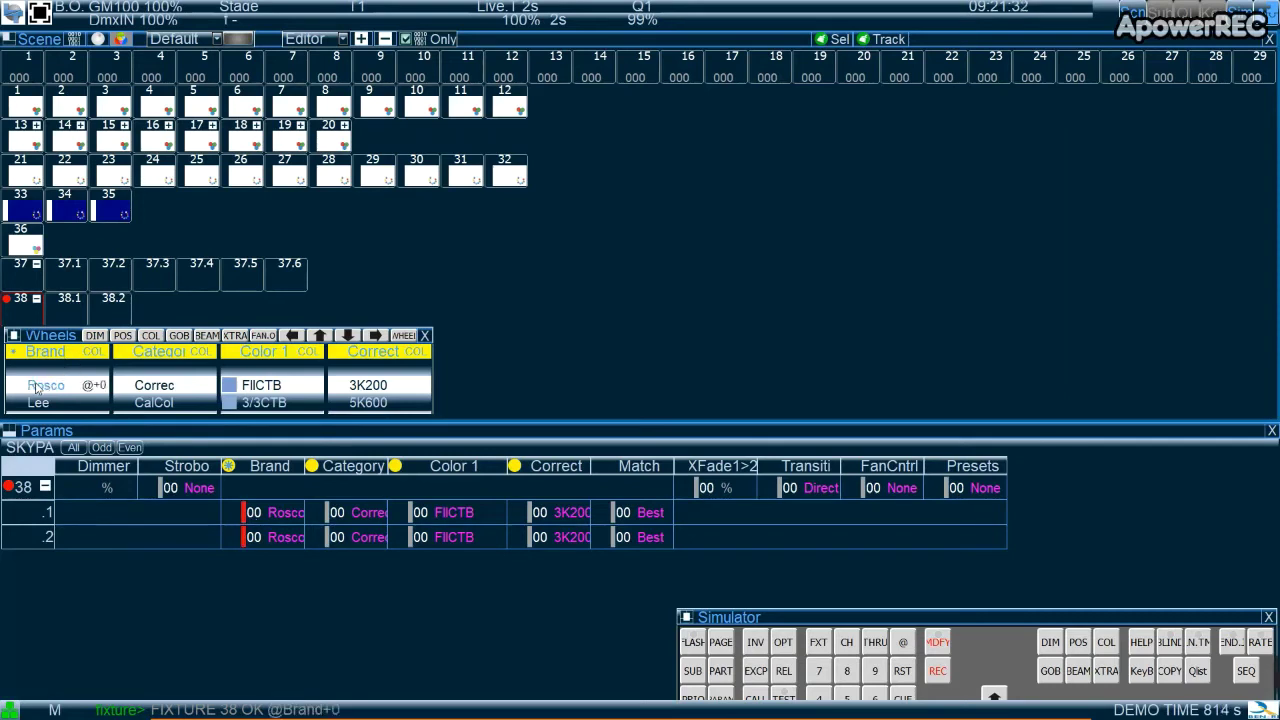
{"action": "scroll", "coordinate": [36, 391], "scroll_direction": "up", "scroll_amount": 20}
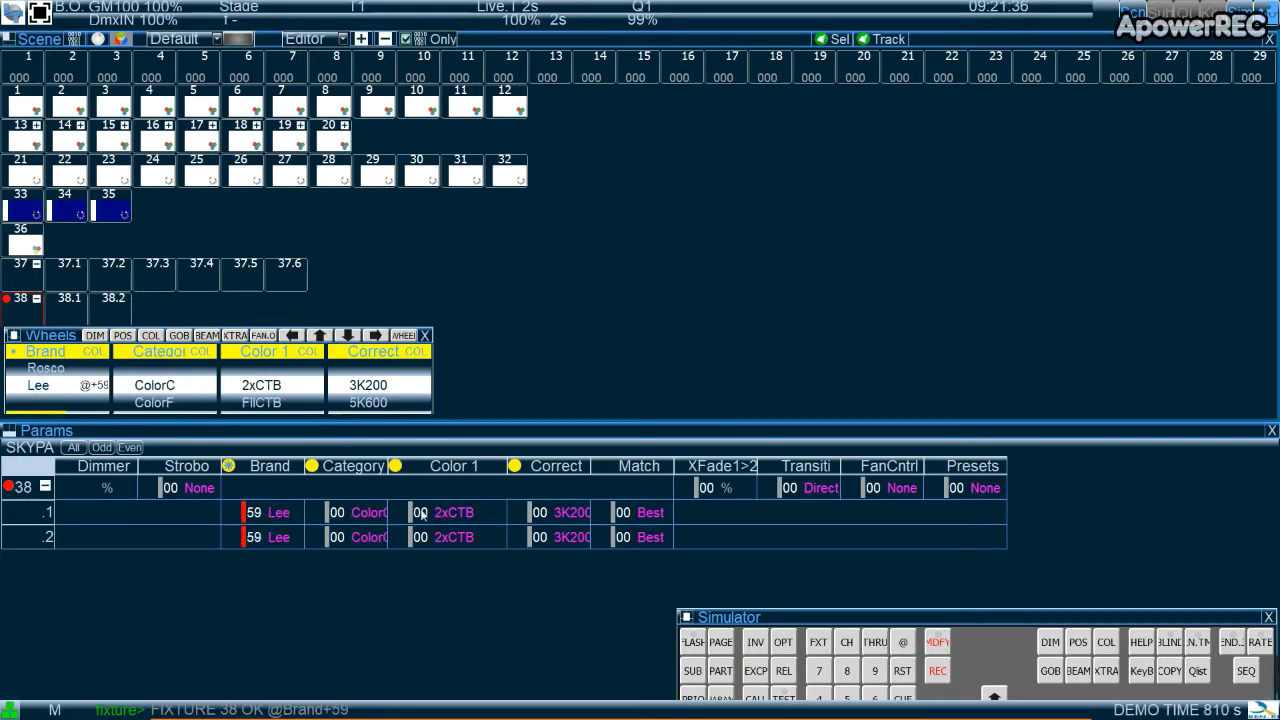
{"action": "scroll", "coordinate": [178, 402], "scroll_direction": "up", "scroll_amount": 15}
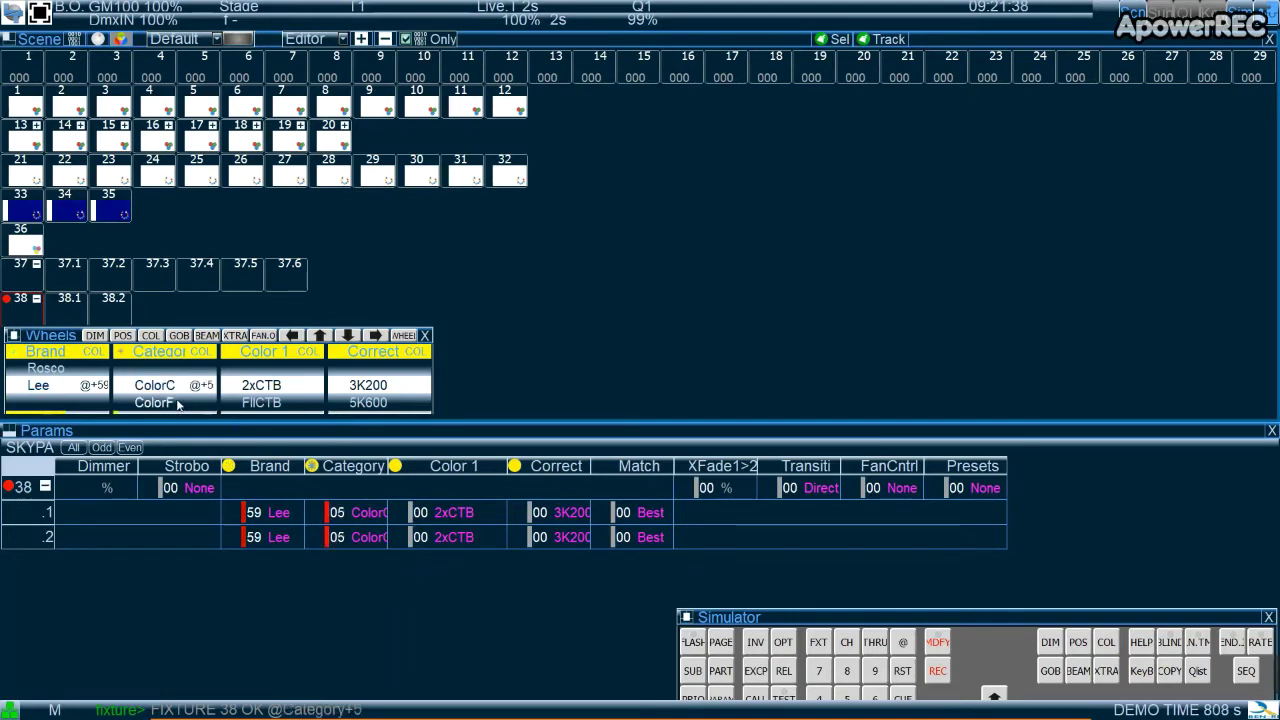
{"action": "scroll", "coordinate": [178, 402], "scroll_direction": "up", "scroll_amount": 20}
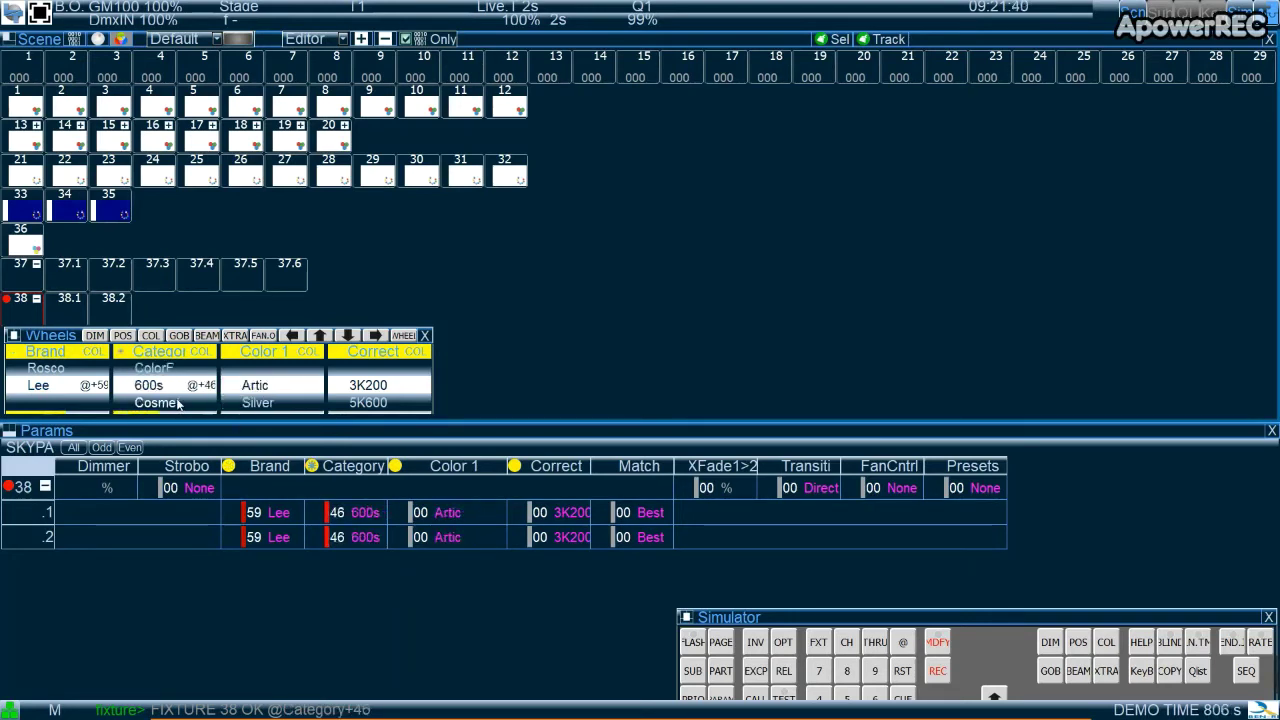
- Set fixture 38's Brand to Rosco at 34 and its Category to Storar at 58
{"action": "scroll", "coordinate": [73, 394], "scroll_direction": "down", "scroll_amount": 20}
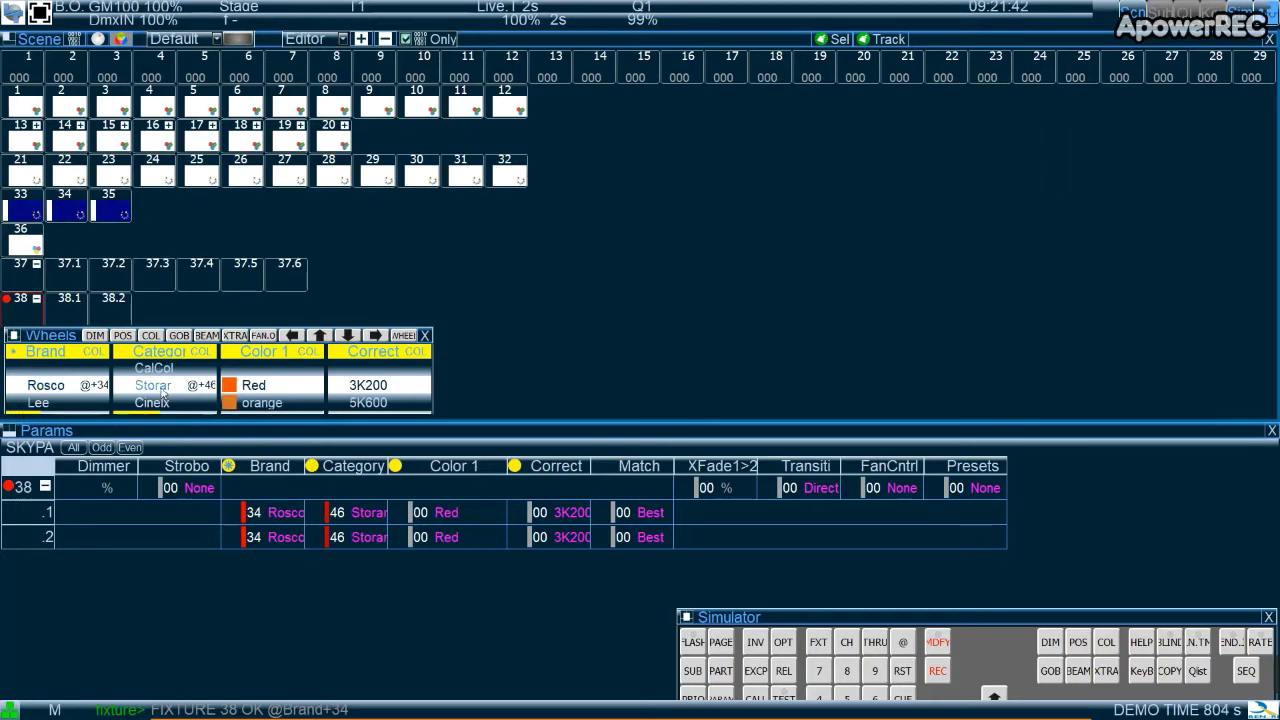
{"action": "scroll", "coordinate": [184, 392], "scroll_direction": "up", "scroll_amount": 19}
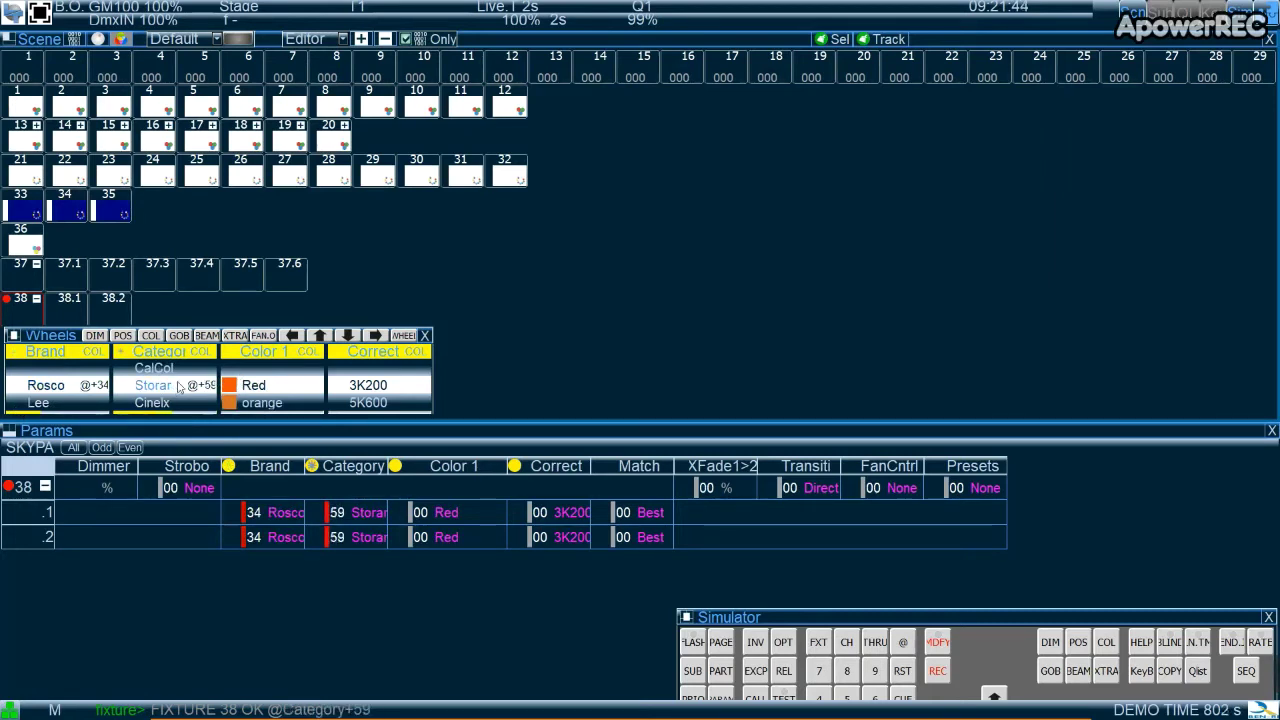
{"action": "scroll", "coordinate": [172, 404], "scroll_direction": "down", "scroll_amount": 7}
{"action": "scroll", "coordinate": [266, 396], "scroll_direction": "up", "scroll_amount": 18}
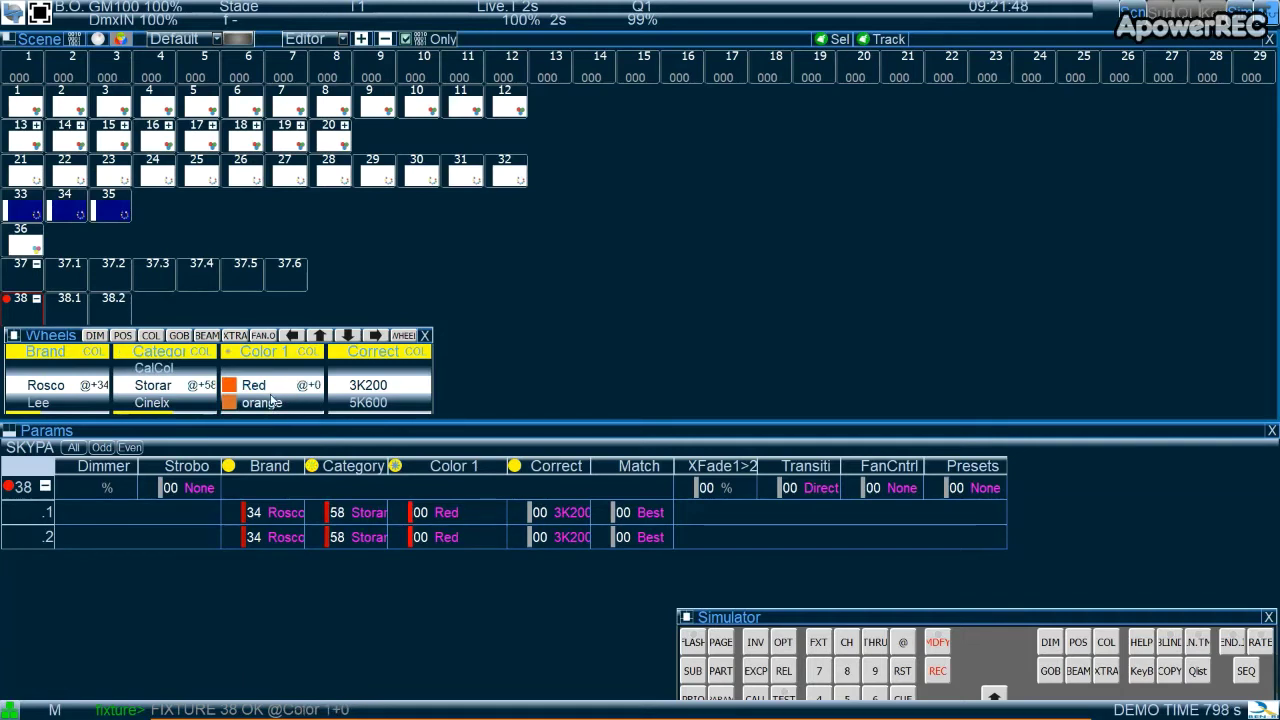
- Set fixture 38's Color 1 to Blue at 5 and switch its Brand to Lee at 62
{"action": "scroll", "coordinate": [272, 400], "scroll_direction": "up", "scroll_amount": 3}
{"action": "scroll", "coordinate": [272, 400], "scroll_direction": "down", "scroll_amount": 20}
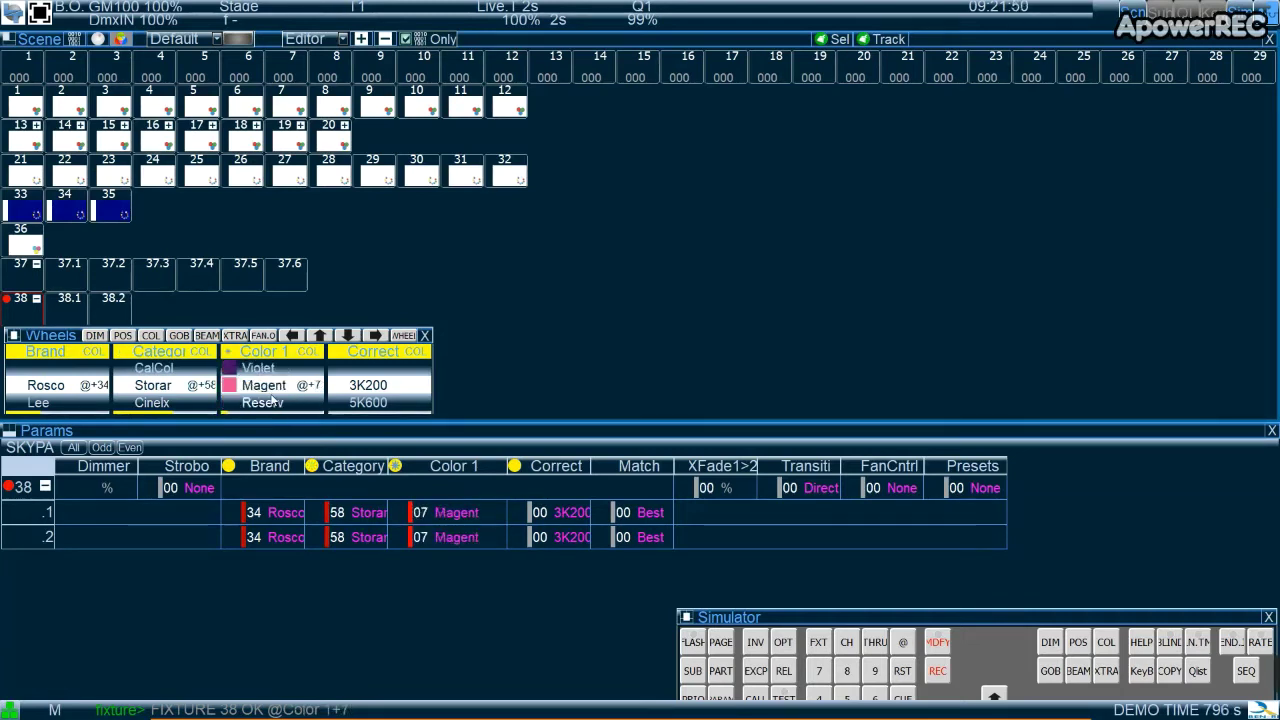
{"action": "scroll", "coordinate": [272, 400], "scroll_direction": "up", "scroll_amount": 5}
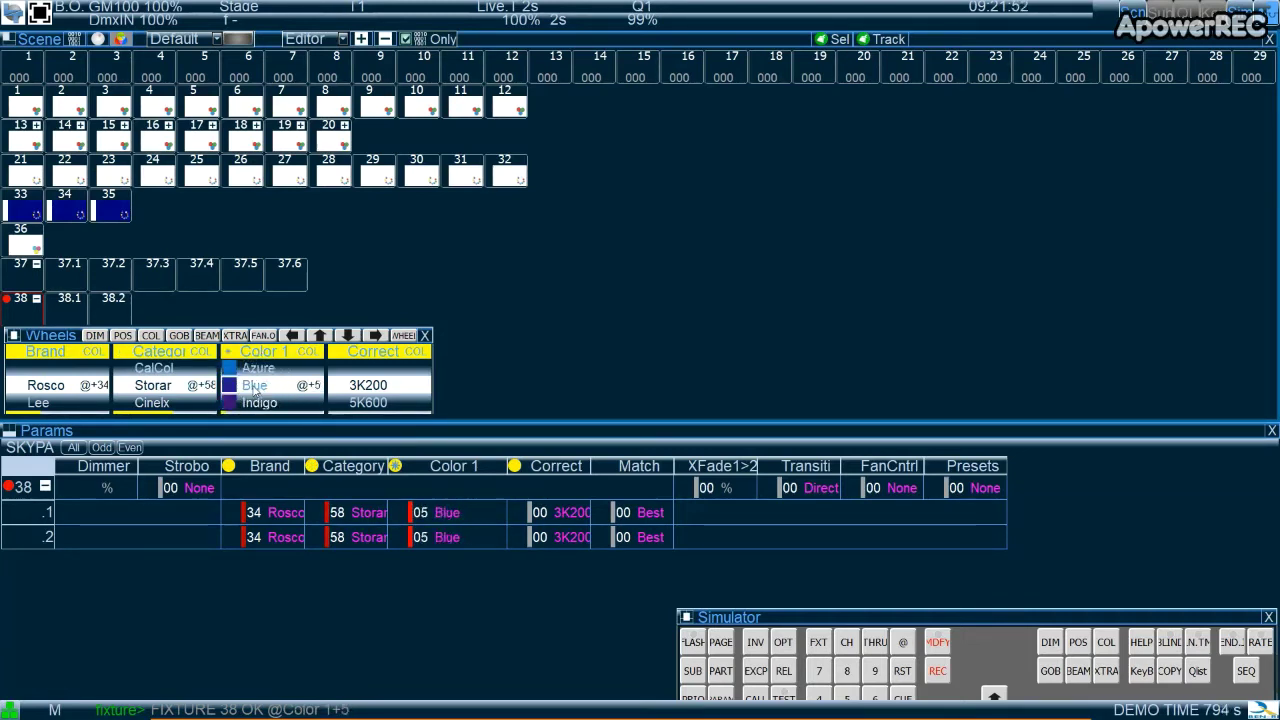
{"action": "scroll", "coordinate": [58, 398], "scroll_direction": "up", "scroll_amount": 7}
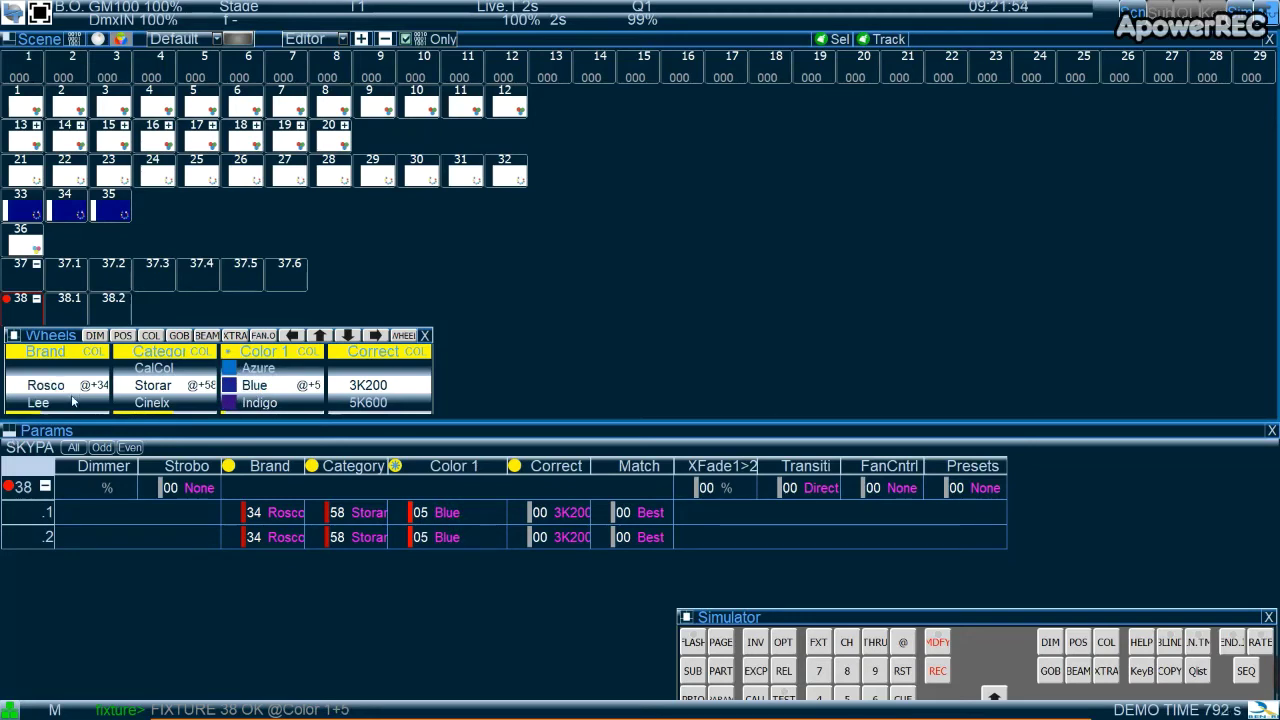
{"action": "scroll", "coordinate": [58, 398], "scroll_direction": "up", "scroll_amount": 20}
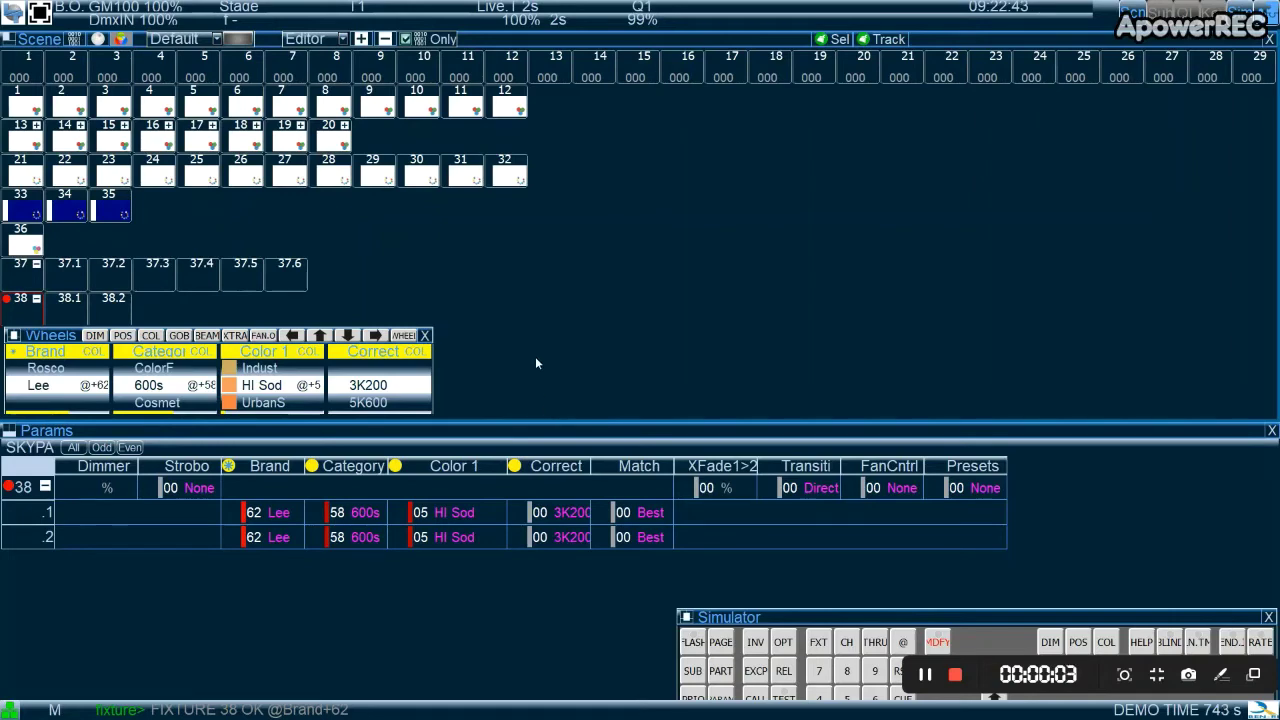
- Clear the fixture selection and start a new fixture definition in the fixtures patch editor from cache entry 20 VL5
{"action": "key", "text": "Escape"}
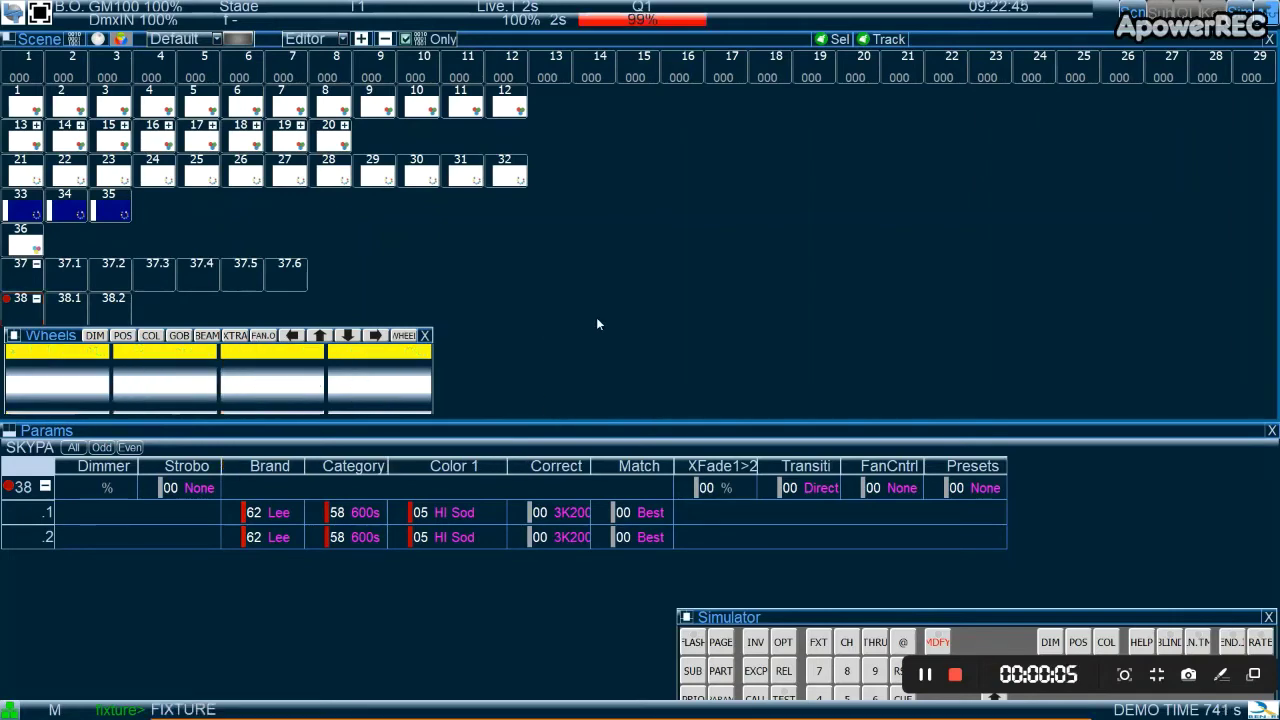
{"action": "key", "text": "p"}
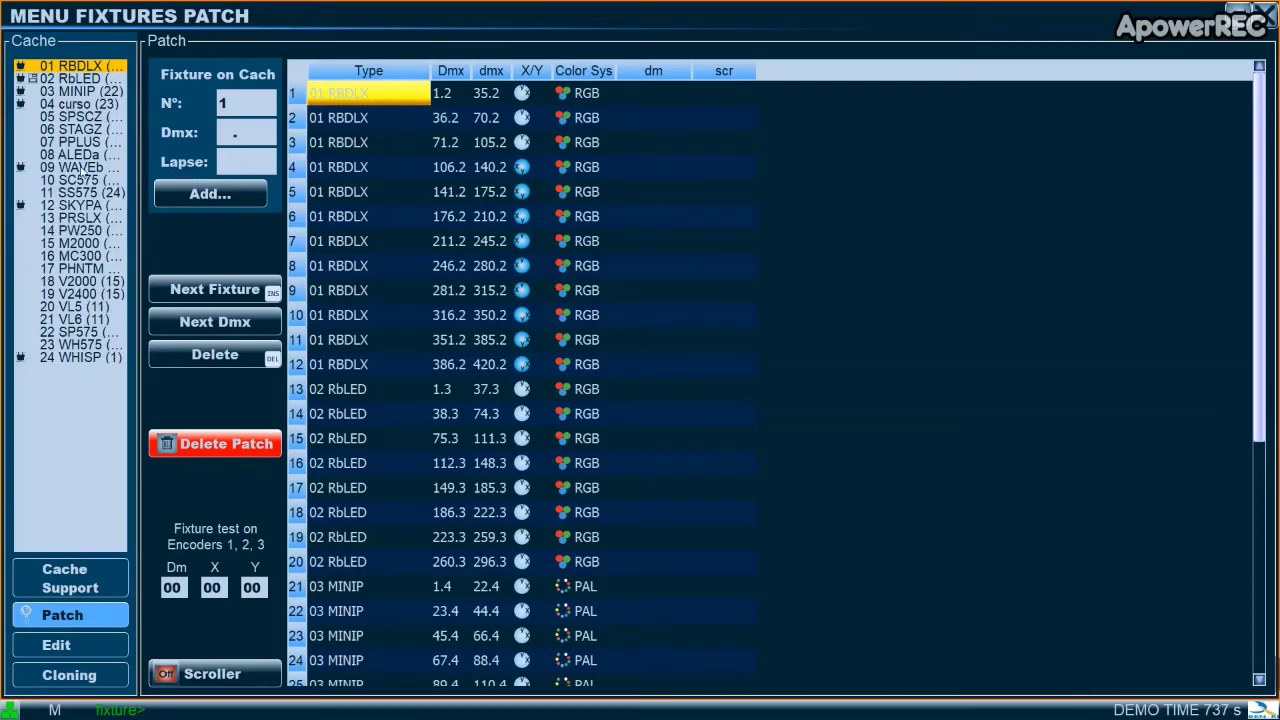
{"action": "left_click", "coordinate": [78, 307]}
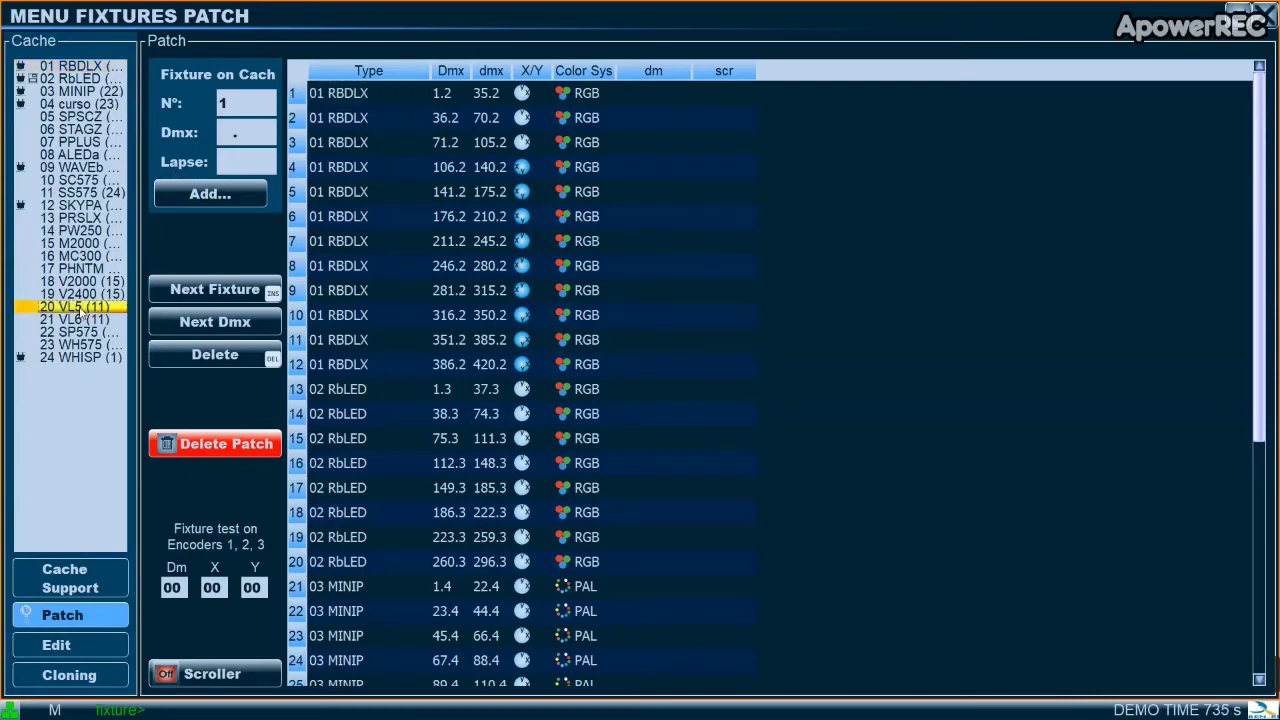
{"action": "left_click", "coordinate": [56, 645]}
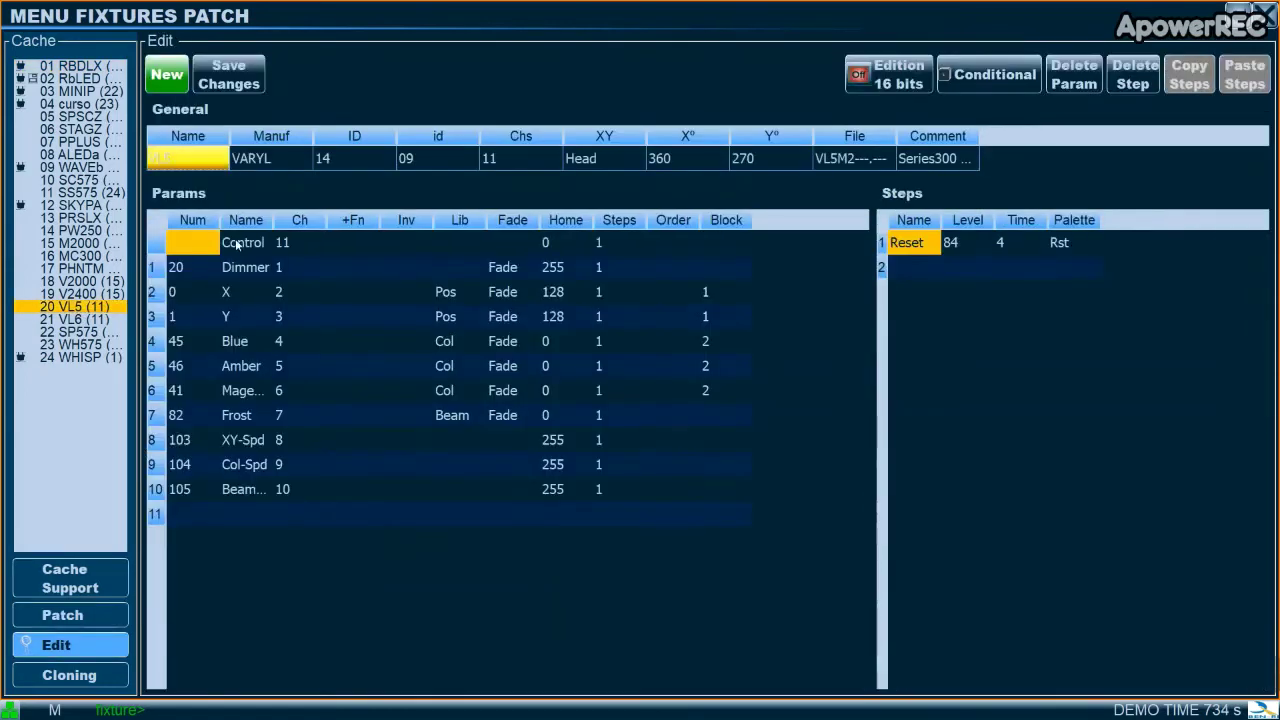
{"action": "left_click", "coordinate": [167, 74]}
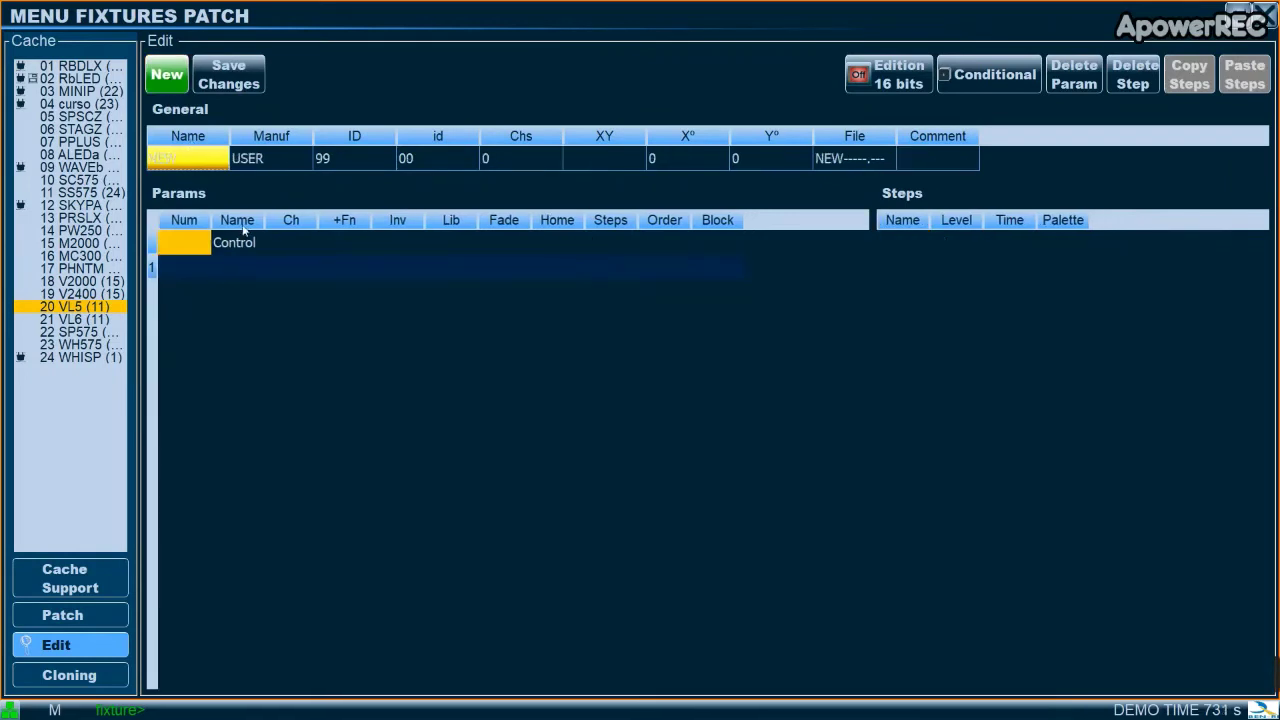
- Add S-Col (59) parameters in rows 1 and 2 of the new fixture's parameter list
{"action": "left_click", "coordinate": [206, 268]}
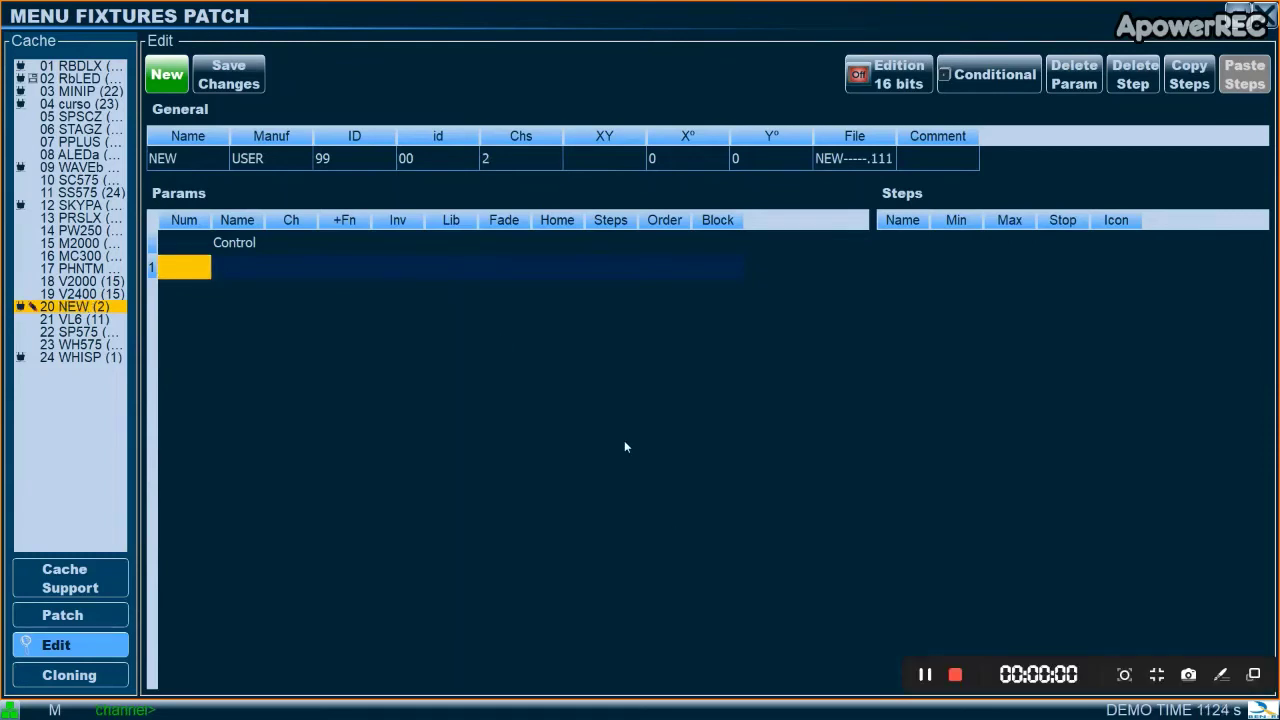
{"action": "left_click", "coordinate": [181, 272]}
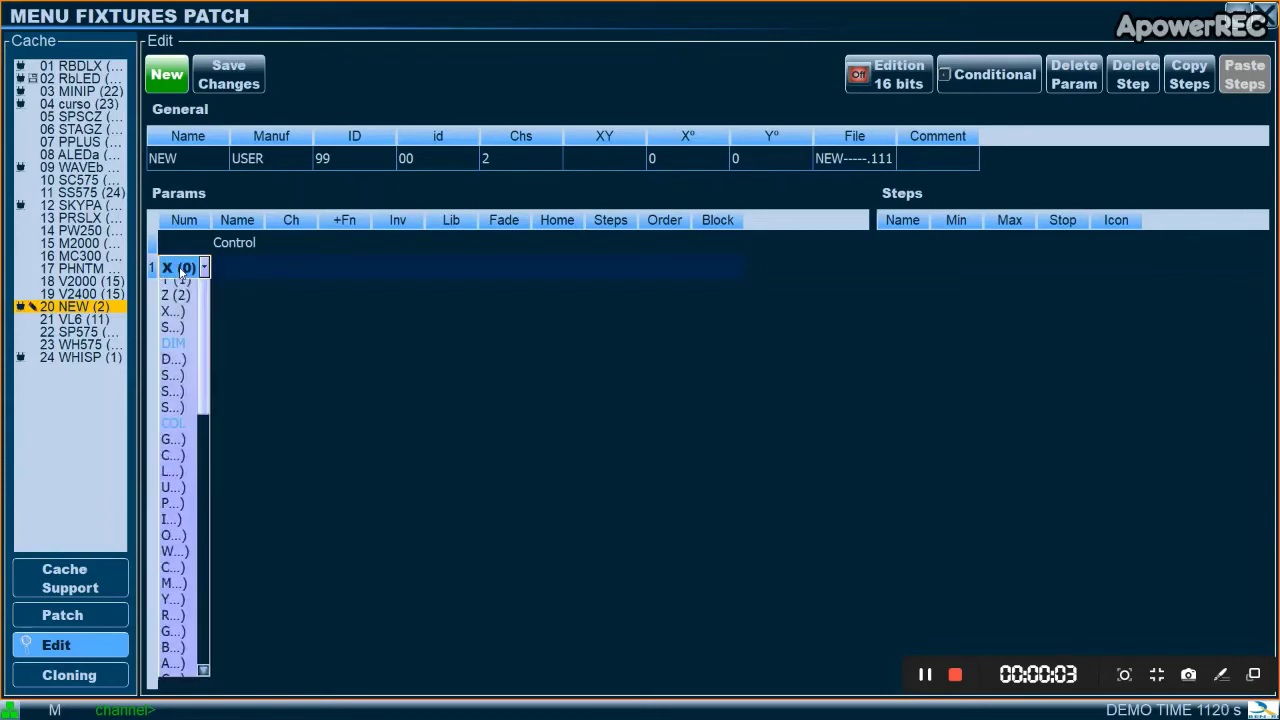
{"action": "scroll", "coordinate": [197, 484], "scroll_direction": "down", "scroll_amount": 3}
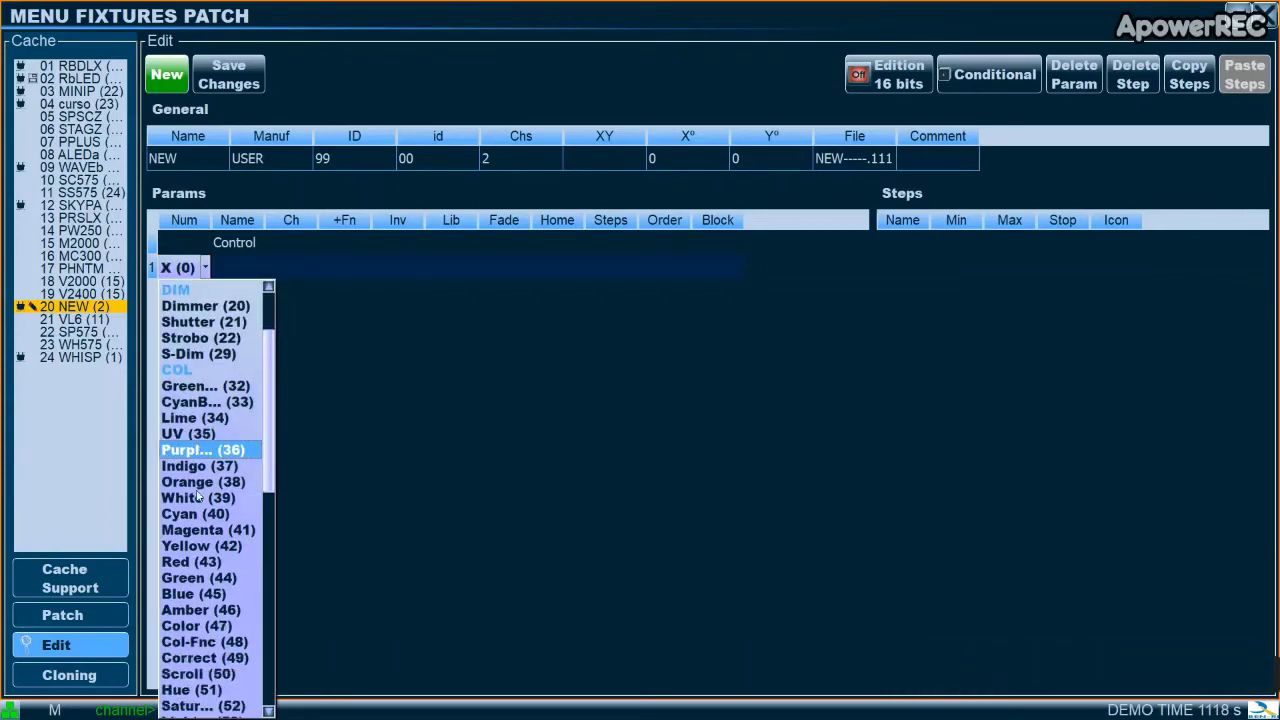
{"action": "scroll", "coordinate": [197, 484], "scroll_direction": "down", "scroll_amount": 2}
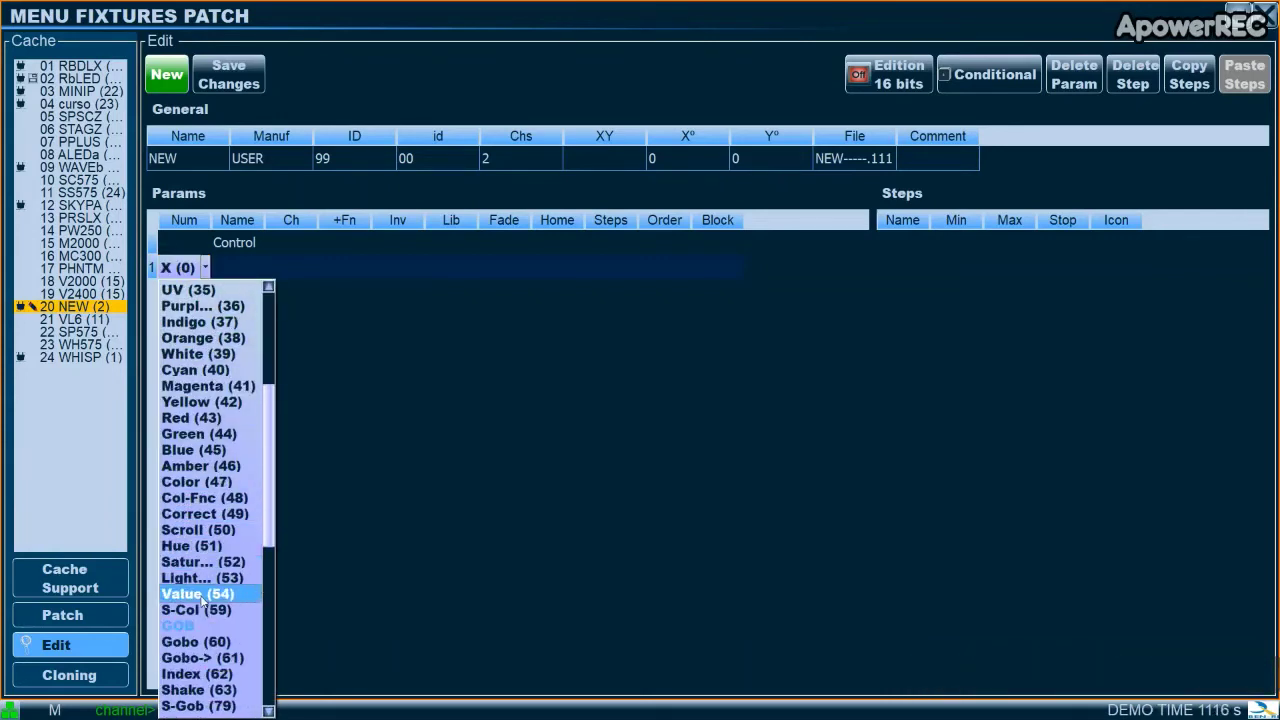
{"action": "left_click", "coordinate": [198, 610]}
{"action": "left_click", "coordinate": [185, 291]}
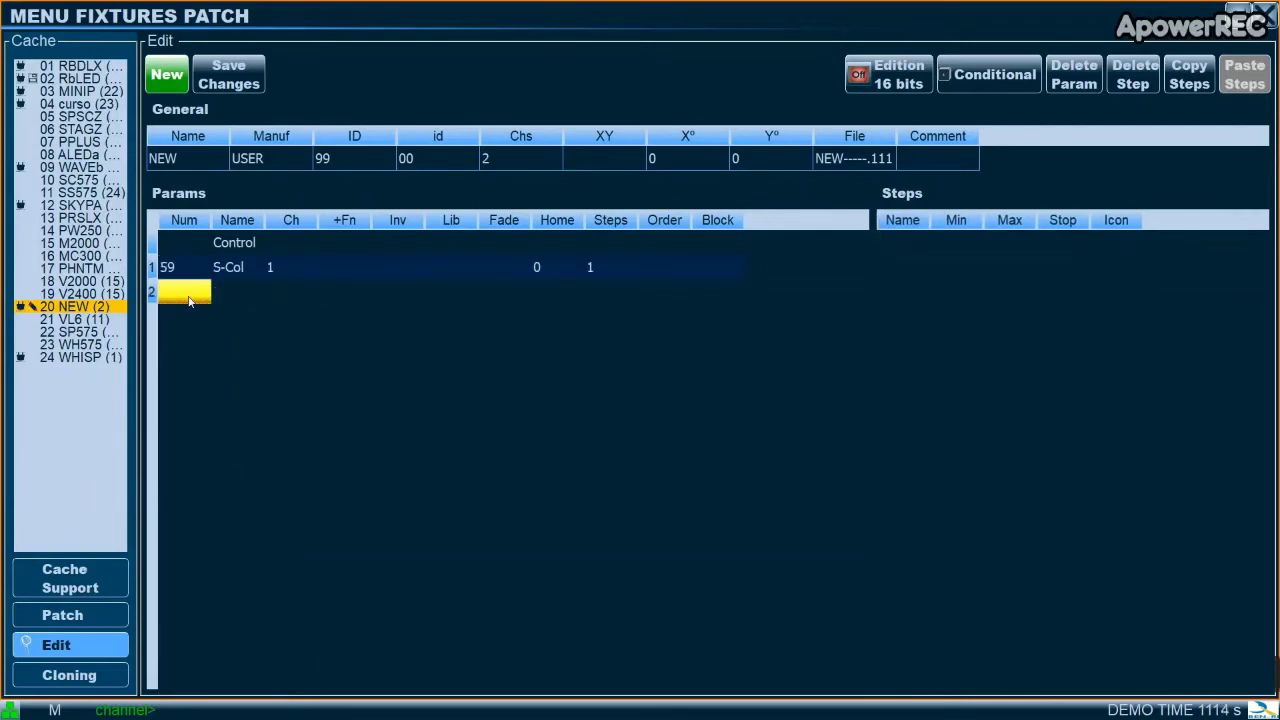
{"action": "left_click", "coordinate": [185, 291]}
{"action": "scroll", "coordinate": [224, 568], "scroll_direction": "down", "scroll_amount": 2}
{"action": "scroll", "coordinate": [224, 572], "scroll_direction": "down", "scroll_amount": 4}
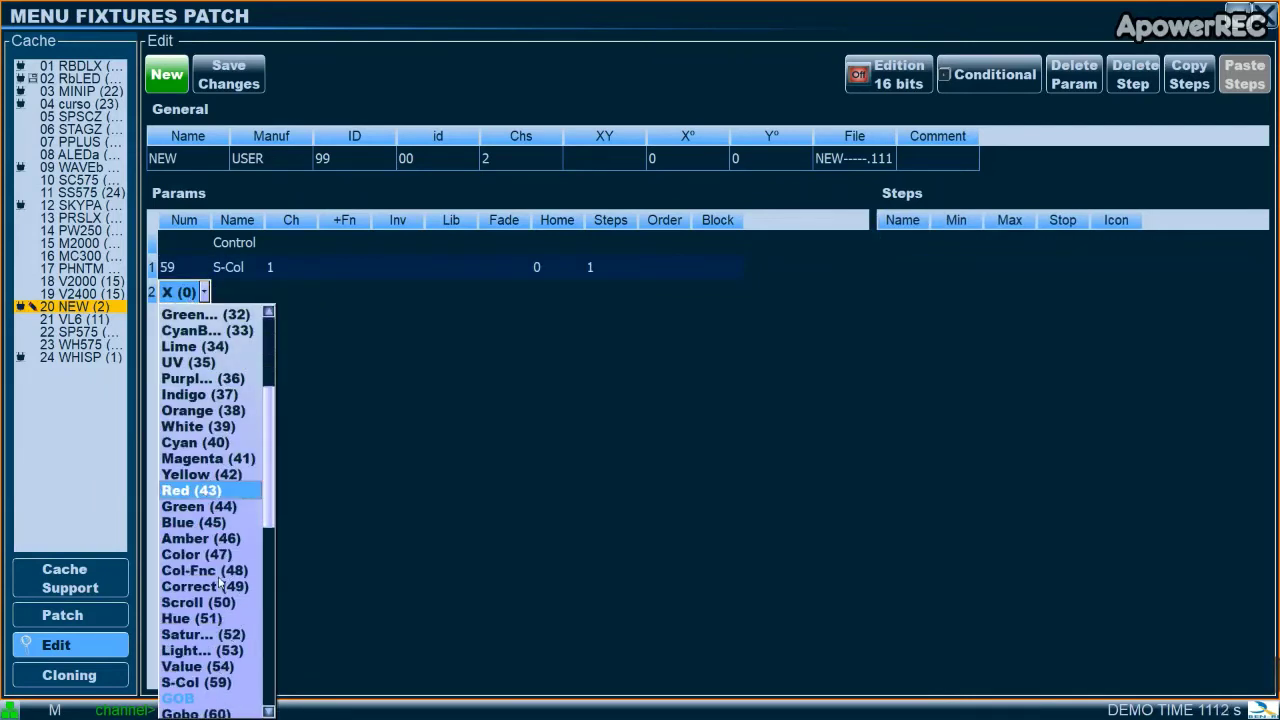
{"action": "left_click", "coordinate": [200, 586]}
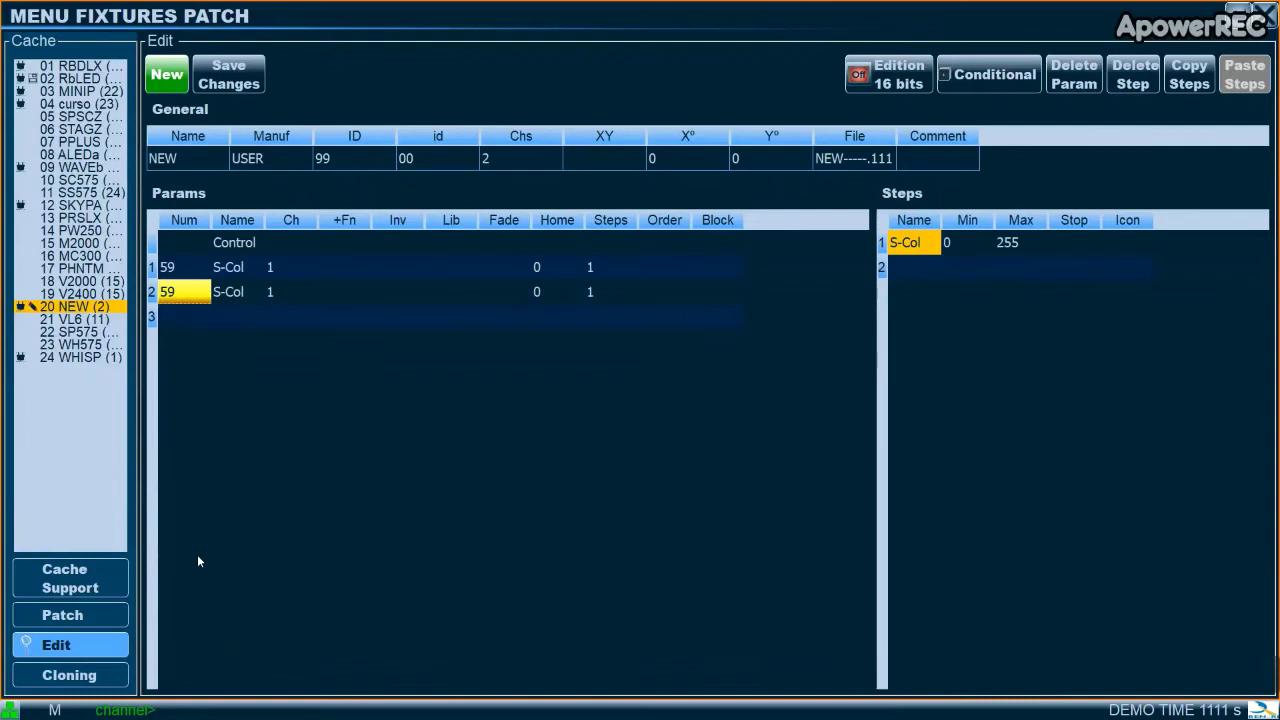
- Rename the two S-Col parameters marca and tipo, and assign tipo to channel 2
{"action": "double_click", "coordinate": [237, 267]}
{"action": "type", "text": "marca"}
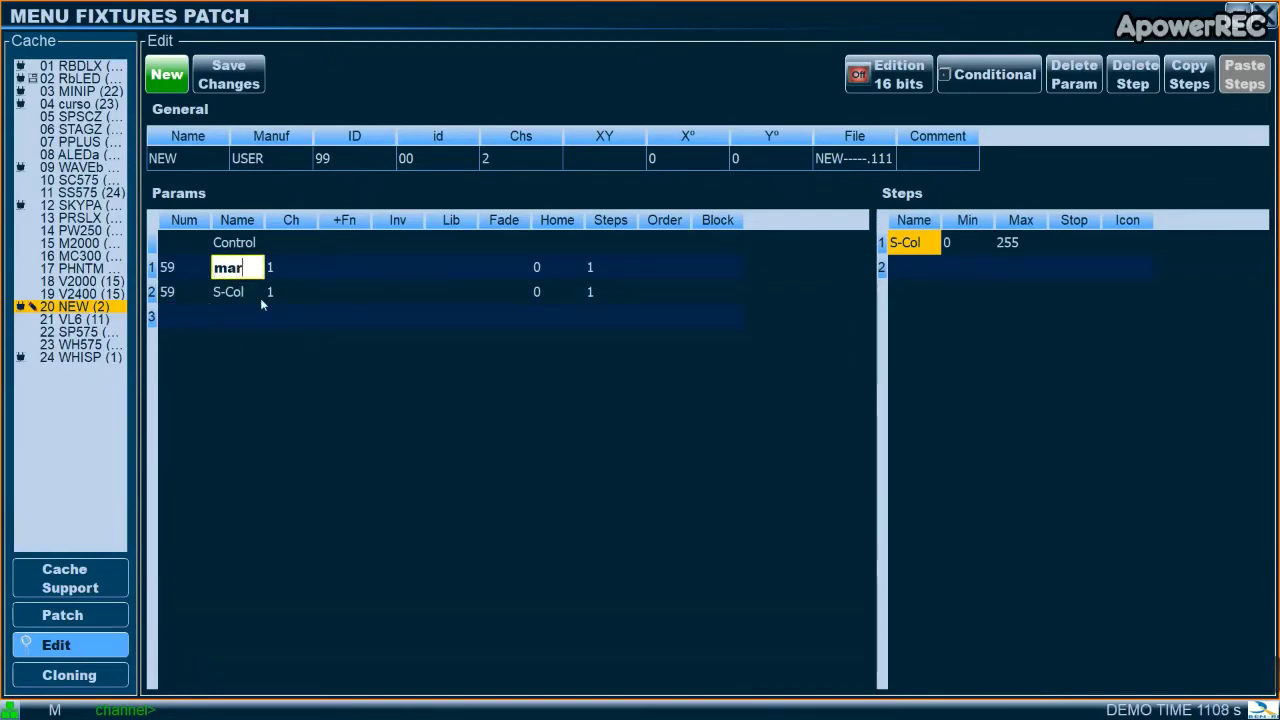
{"action": "double_click", "coordinate": [235, 292]}
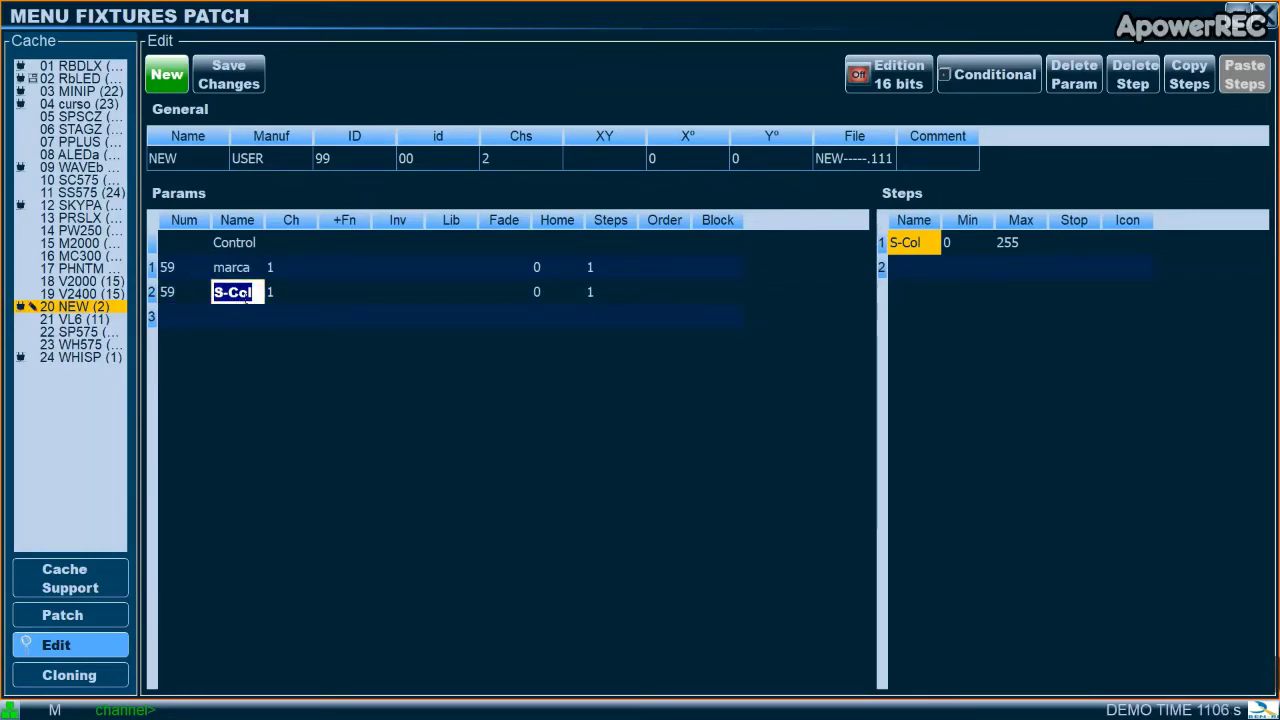
{"action": "type", "text": "tipo"}
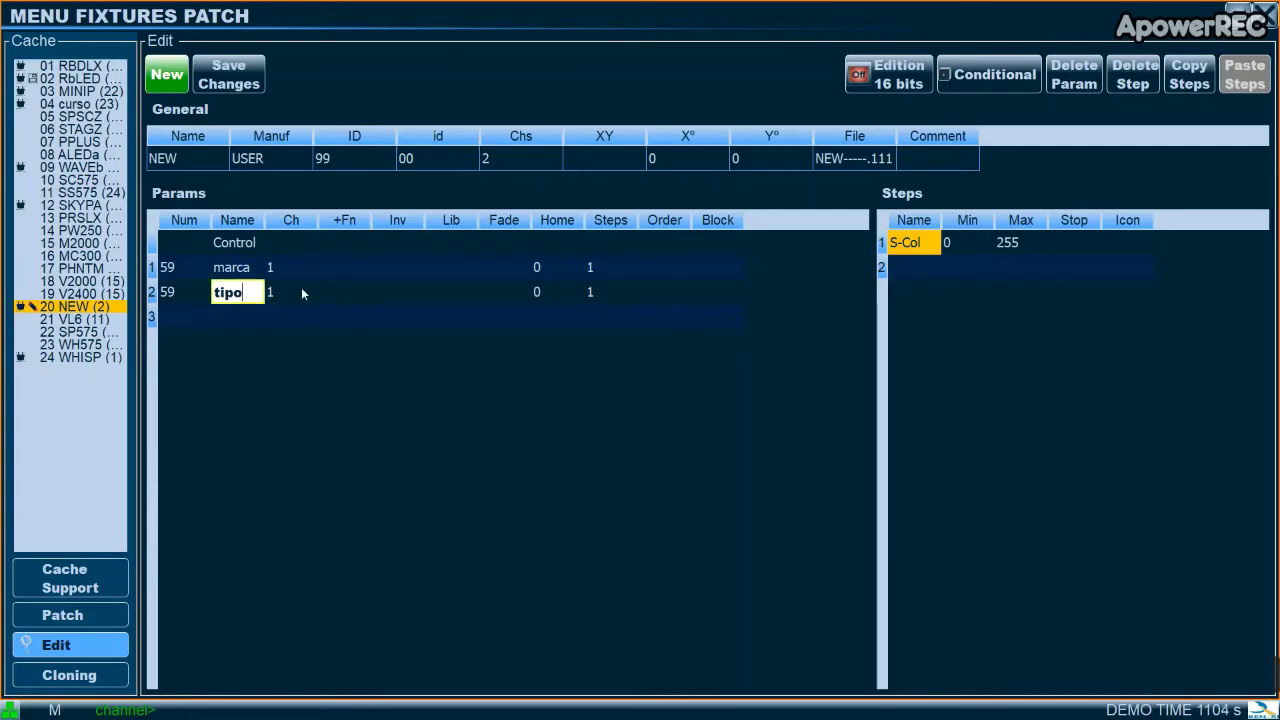
{"action": "left_click", "coordinate": [290, 292]}
{"action": "type", "text": "2"}
{"action": "key", "text": "Return"}
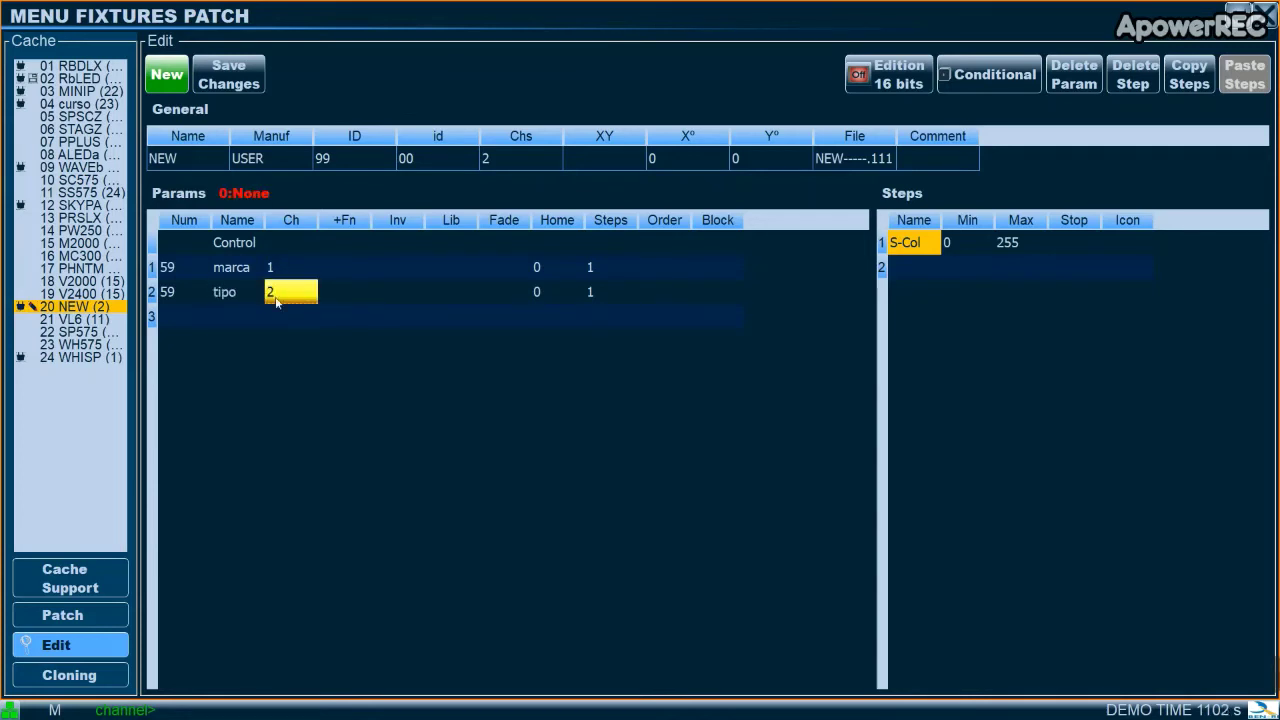
- Rename the marca parameter's first step marca1 and set its maximum to 125
{"action": "left_click", "coordinate": [277, 272]}
{"action": "left_click", "coordinate": [908, 246]}
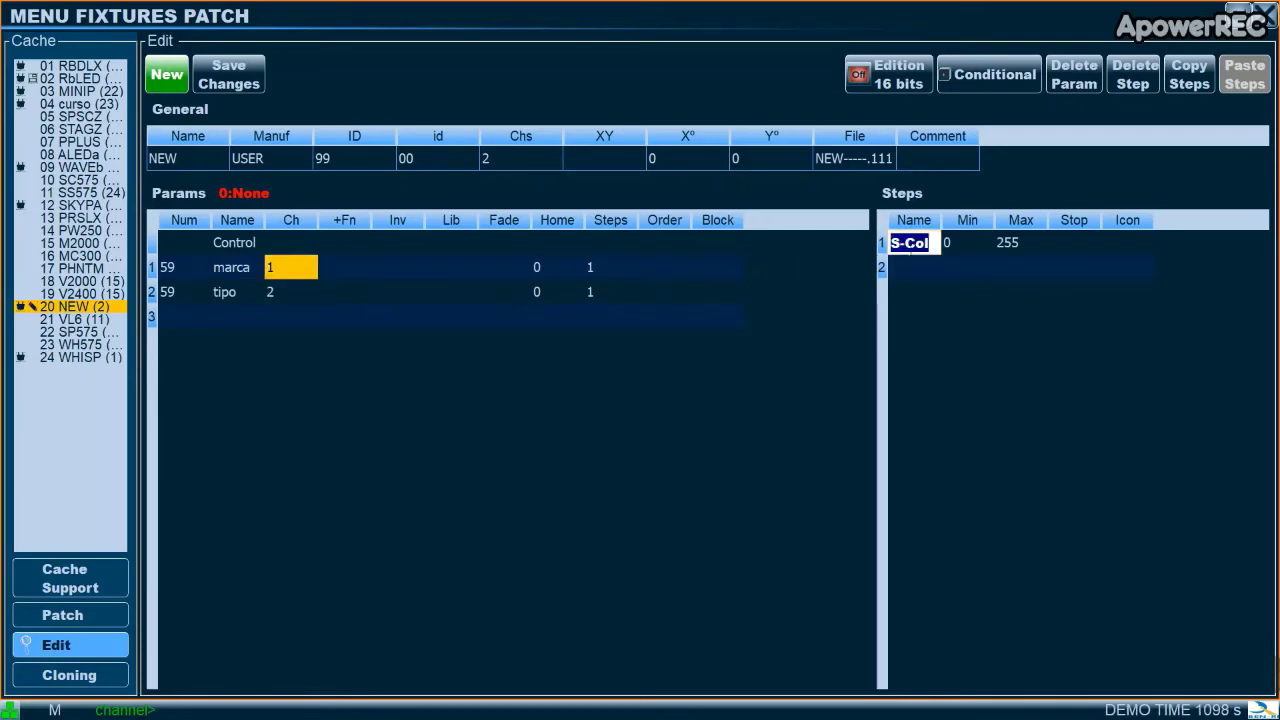
{"action": "type", "text": "marca"}
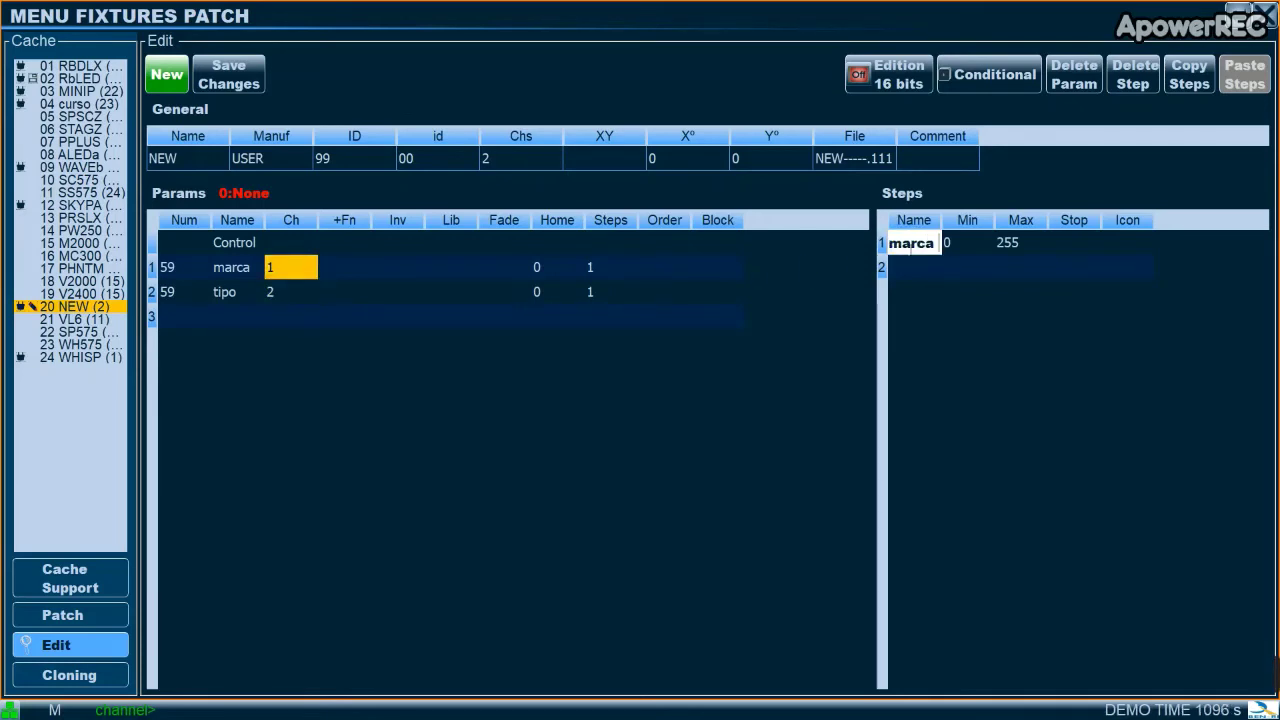
{"action": "type", "text": "1"}
{"action": "left_click", "coordinate": [1014, 244]}
{"action": "type", "text": "125"}
- Add a second step named marca2 to the marca parameter, ranging from 126 to 255
{"action": "left_click", "coordinate": [915, 265]}
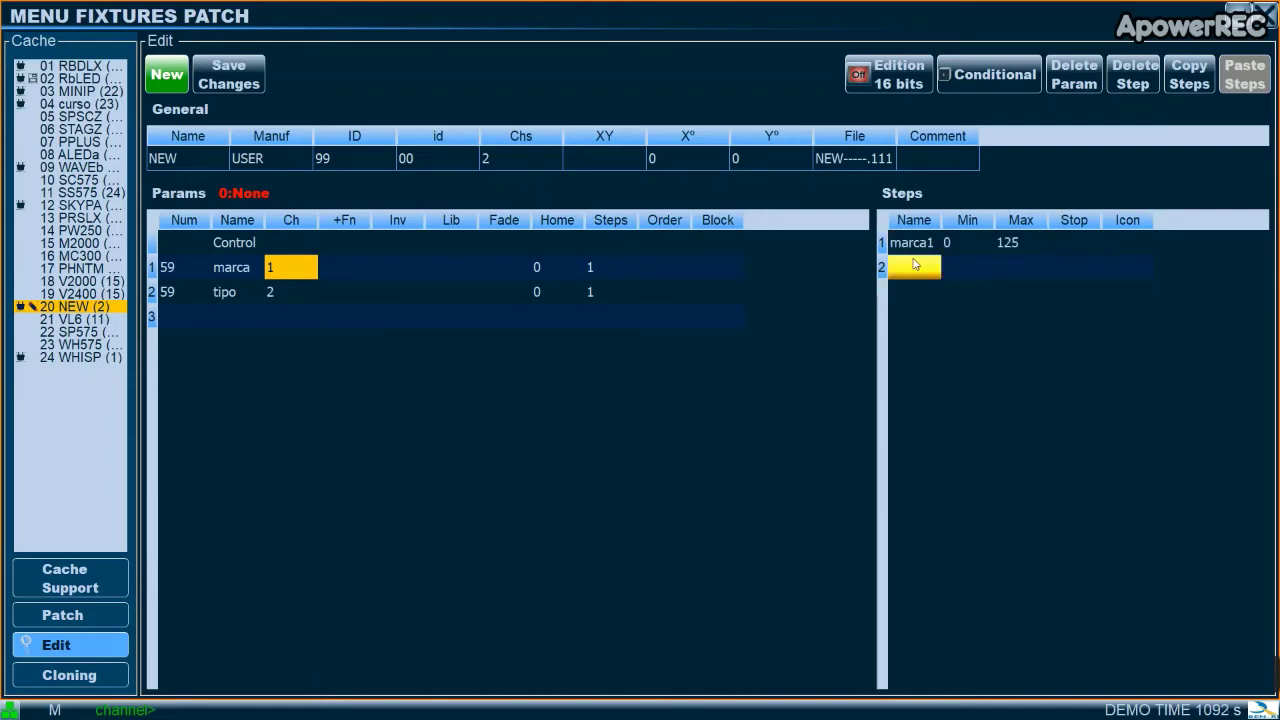
{"action": "type", "text": "marca2"}
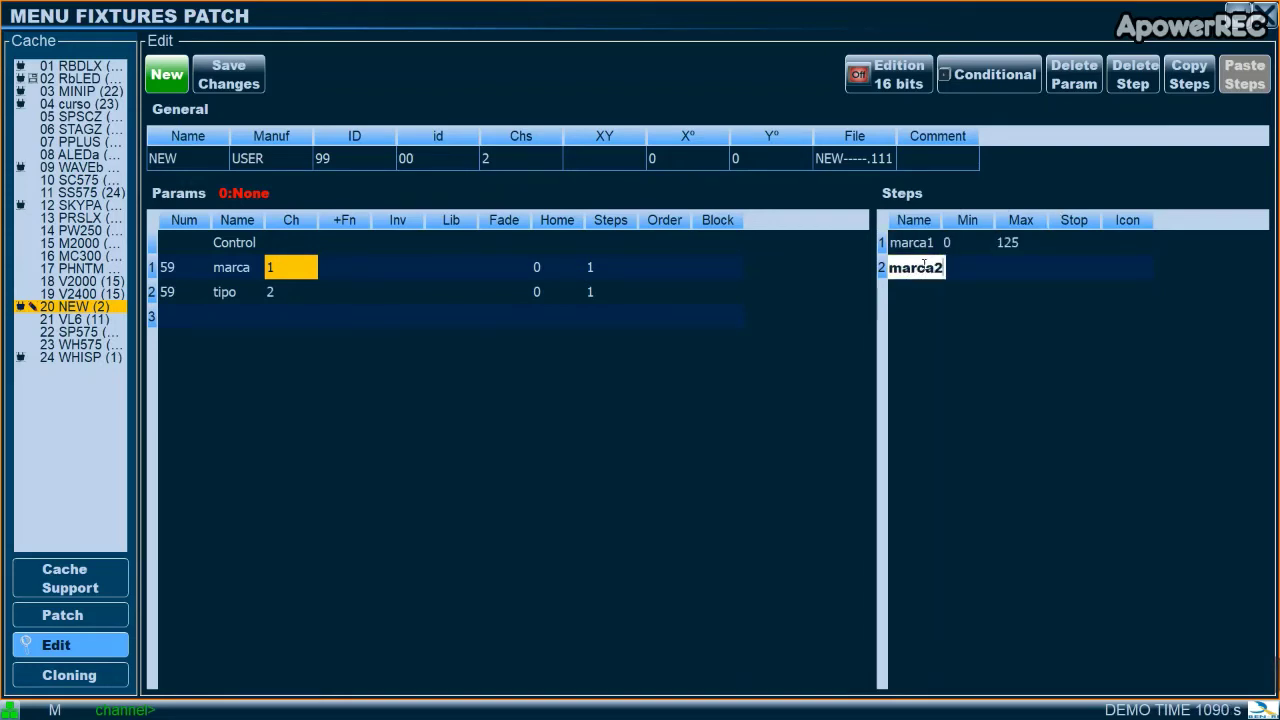
{"action": "left_click", "coordinate": [971, 278]}
{"action": "type", "text": "12"}
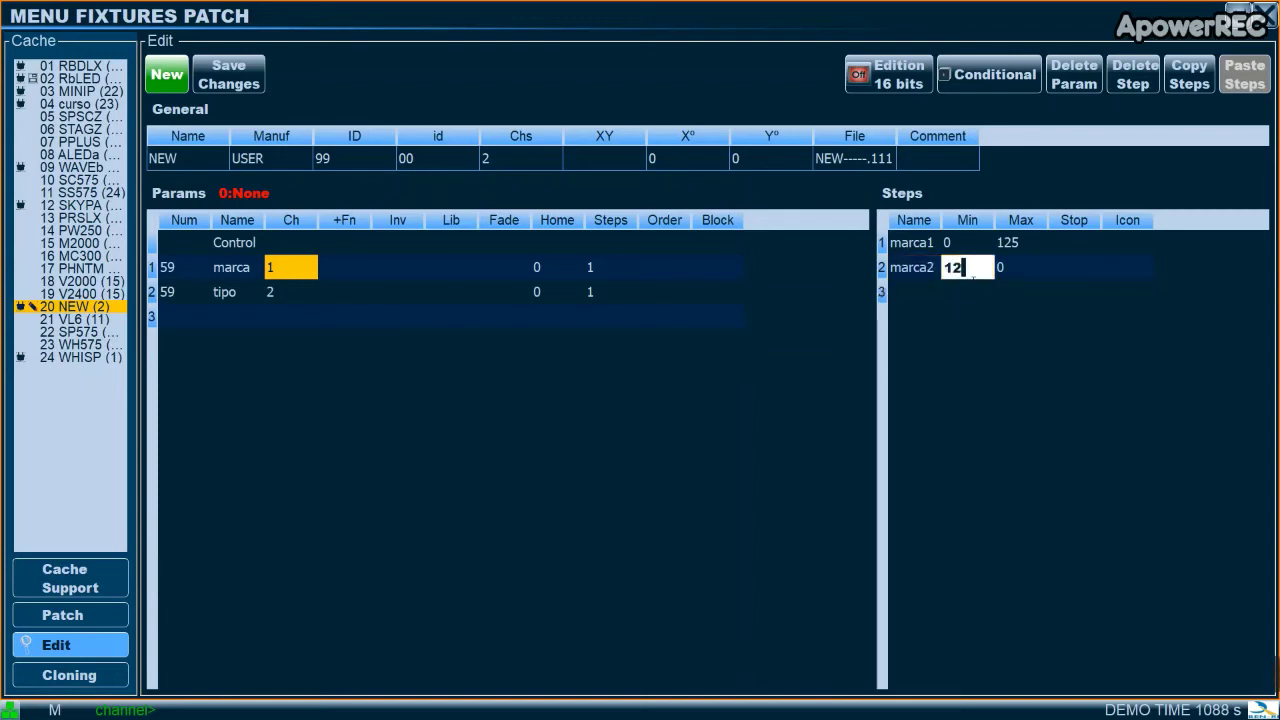
{"action": "type", "text": "6"}
{"action": "left_click", "coordinate": [1010, 276]}
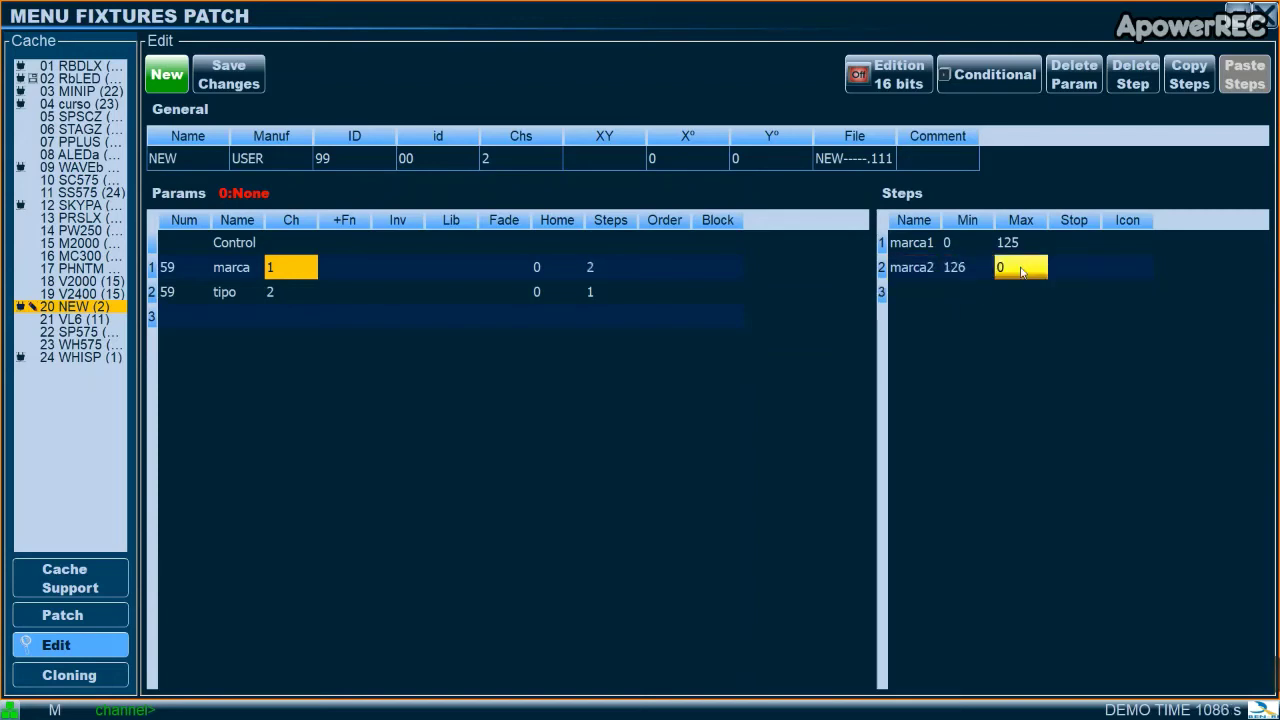
{"action": "type", "text": "255"}
{"action": "key", "text": "Return"}
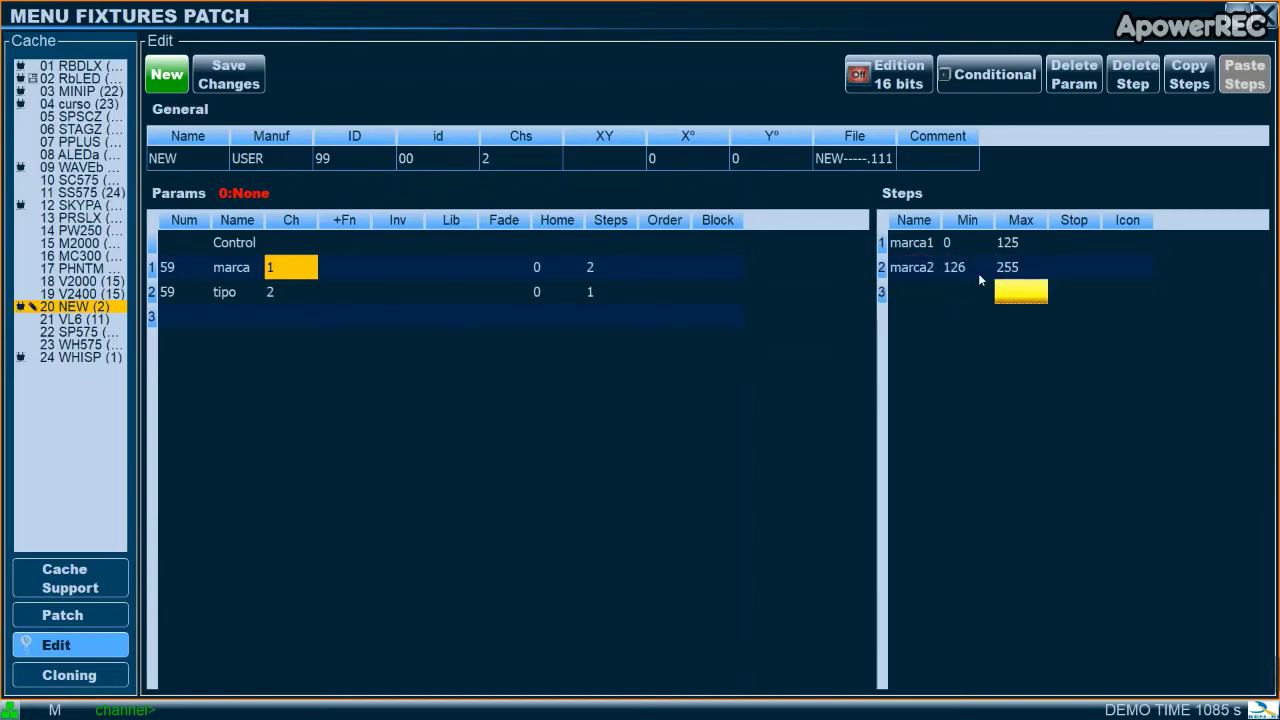
- Make the tipo parameter conditional on marca with two tables, using marca1 (0 to 125) for table 1
{"action": "left_click", "coordinate": [370, 293]}
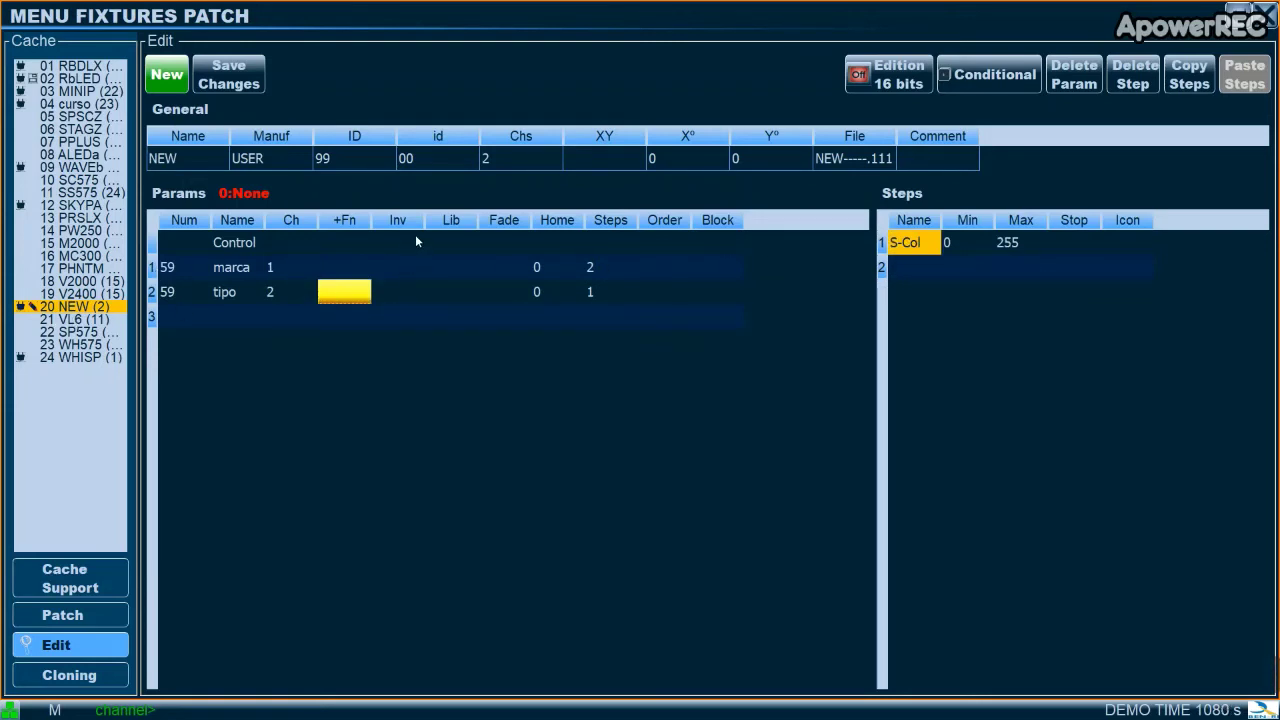
{"action": "left_click", "coordinate": [995, 77]}
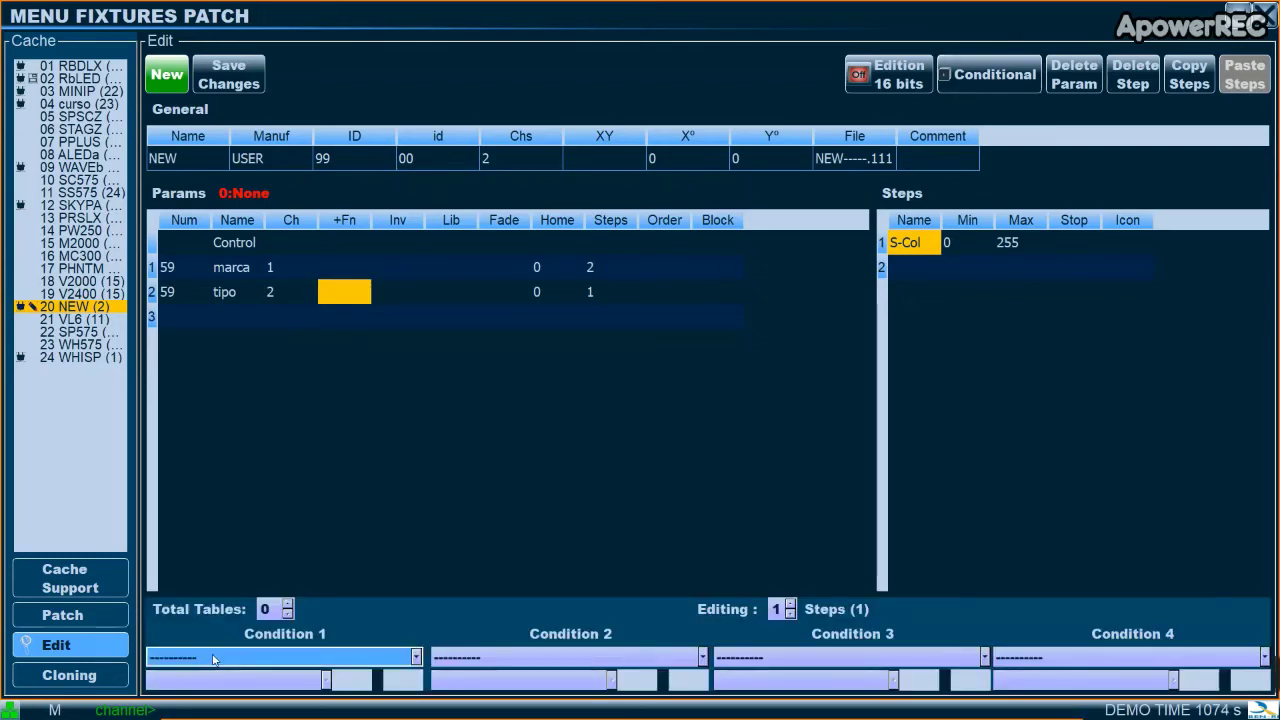
{"action": "left_click", "coordinate": [180, 657]}
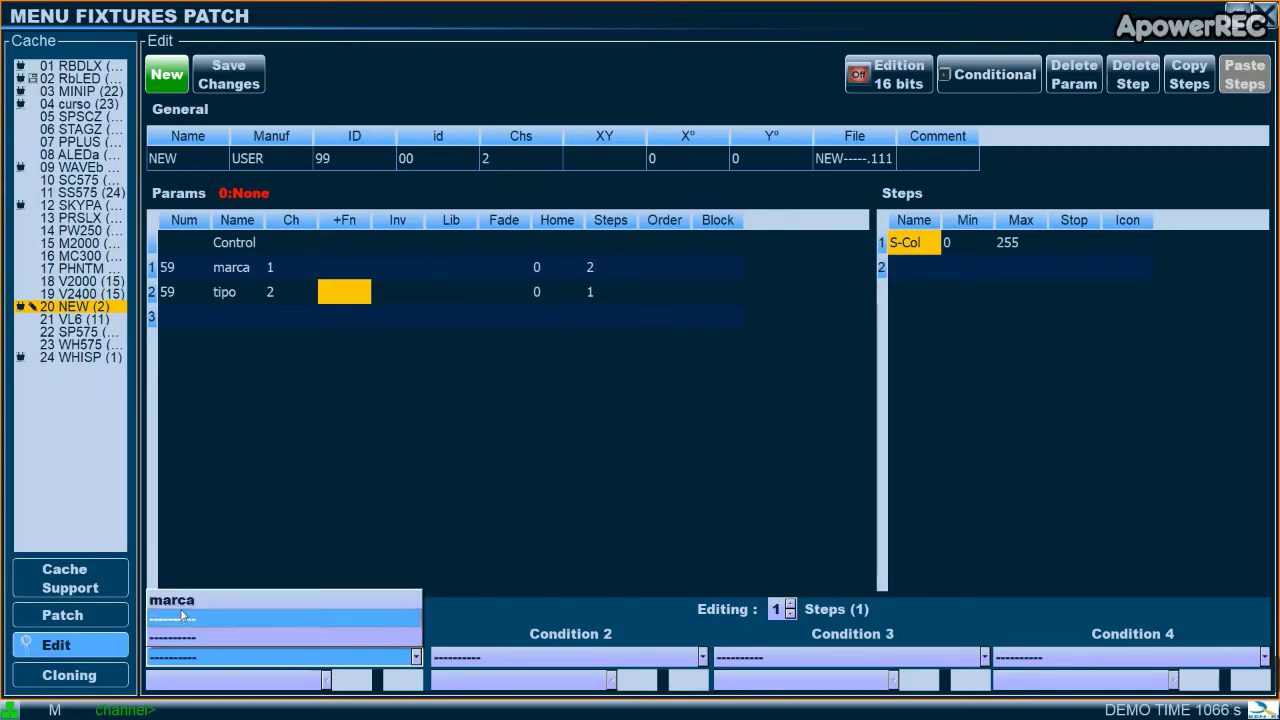
{"action": "left_click", "coordinate": [180, 618]}
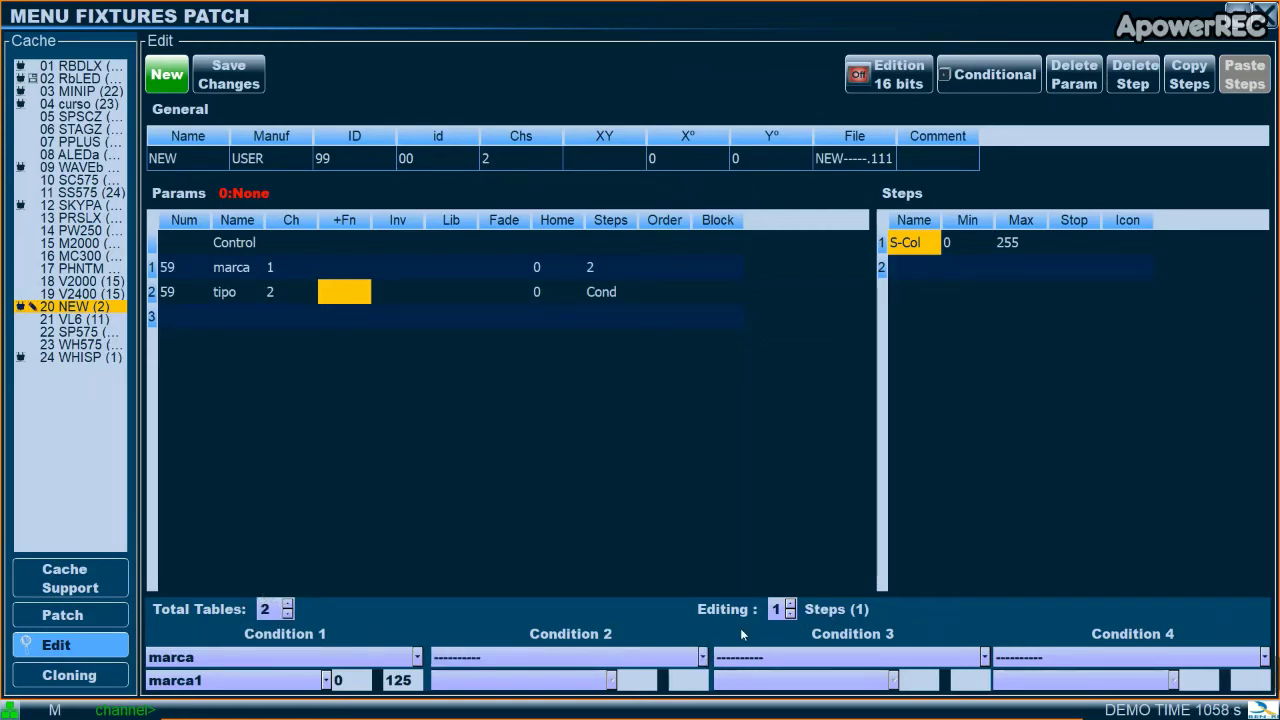
- Rename the first step in tipo's table 1 as m1t1 and set its maximum to 125
{"action": "double_click", "coordinate": [922, 244]}
{"action": "type", "text": "m1"}
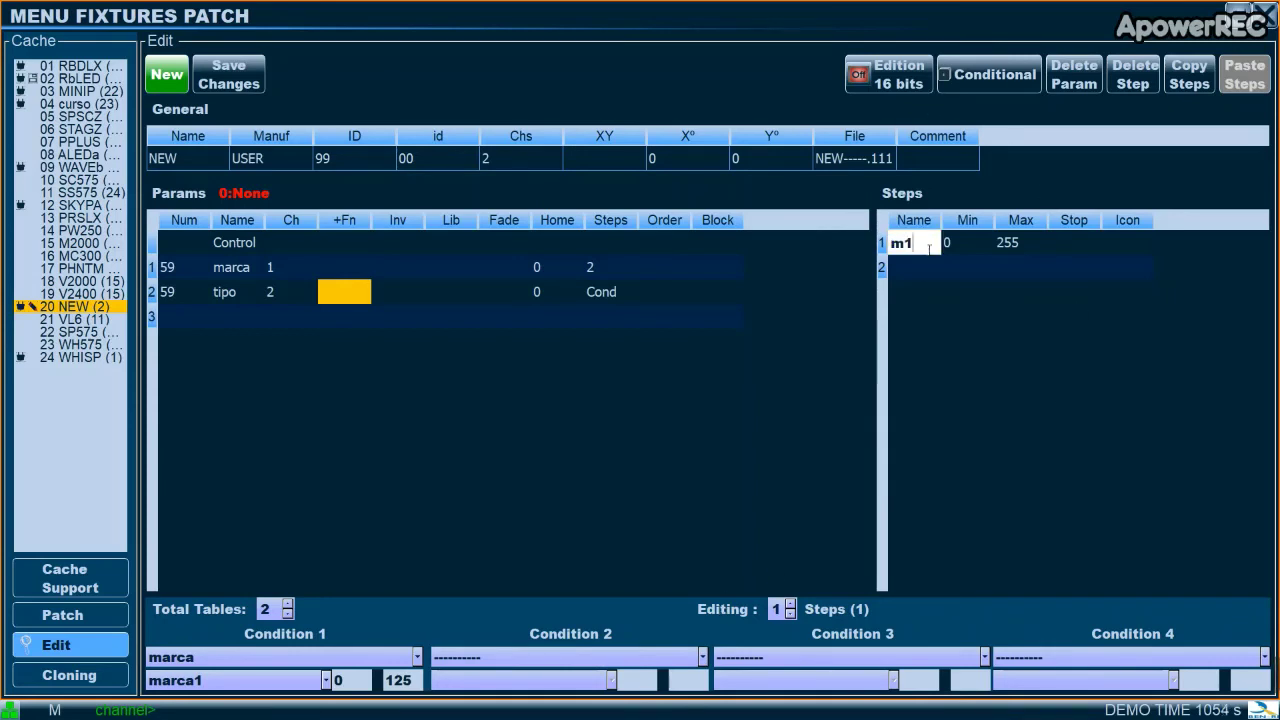
{"action": "type", "text": "t1"}
{"action": "double_click", "coordinate": [1012, 244]}
{"action": "type", "text": "125"}
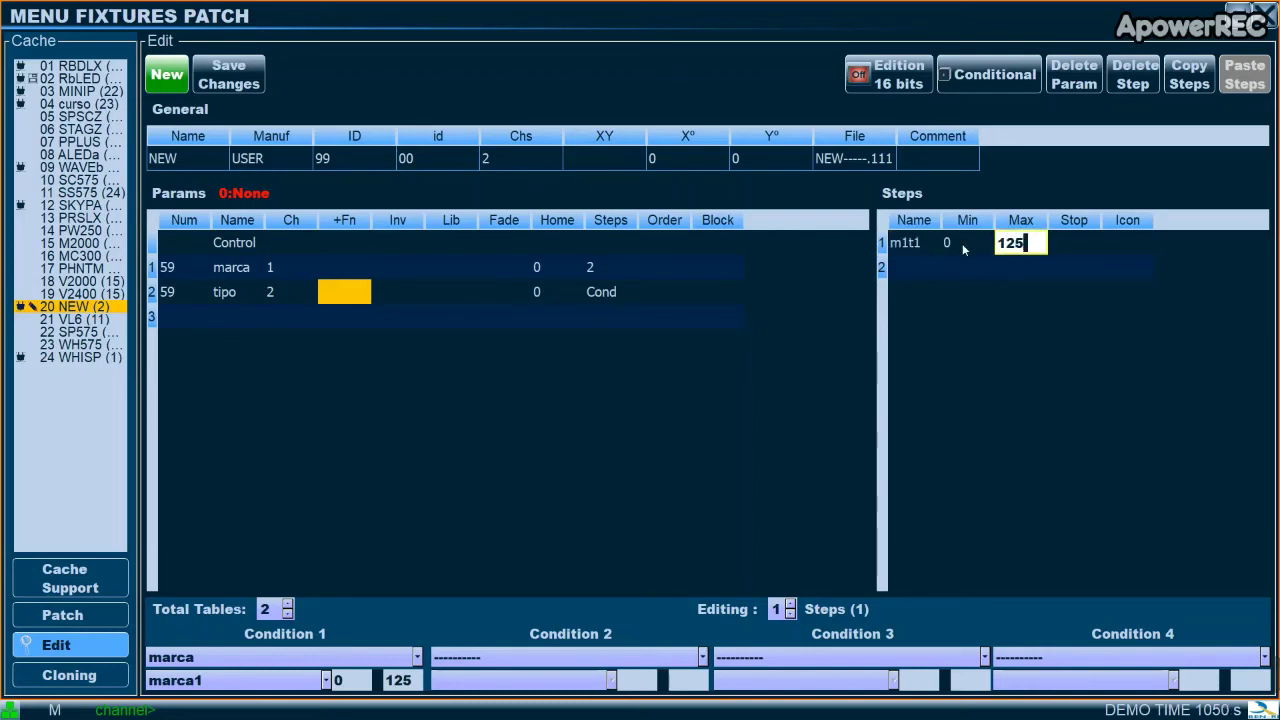
- Add a second step named m1t2 to tipo's table 1, ranging from 126 to 255
{"action": "double_click", "coordinate": [916, 263]}
{"action": "type", "text": "m1"}
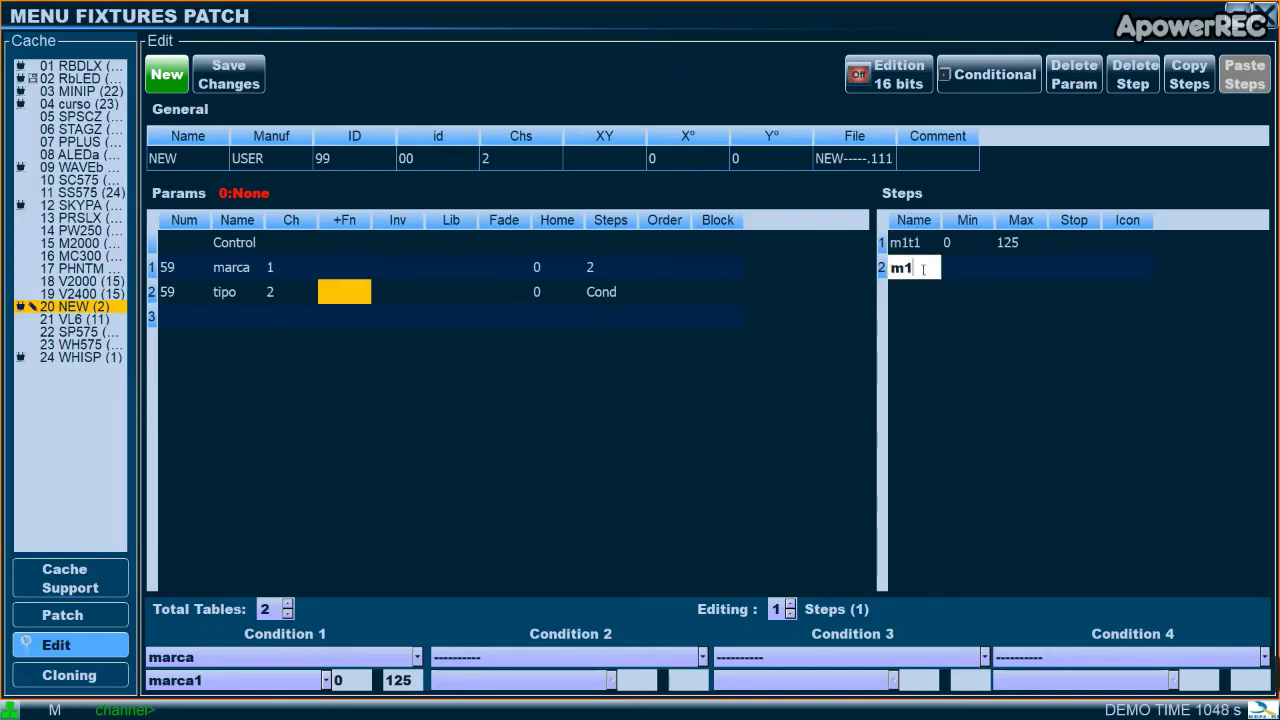
{"action": "type", "text": "t2"}
{"action": "double_click", "coordinate": [969, 267]}
{"action": "type", "text": "126"}
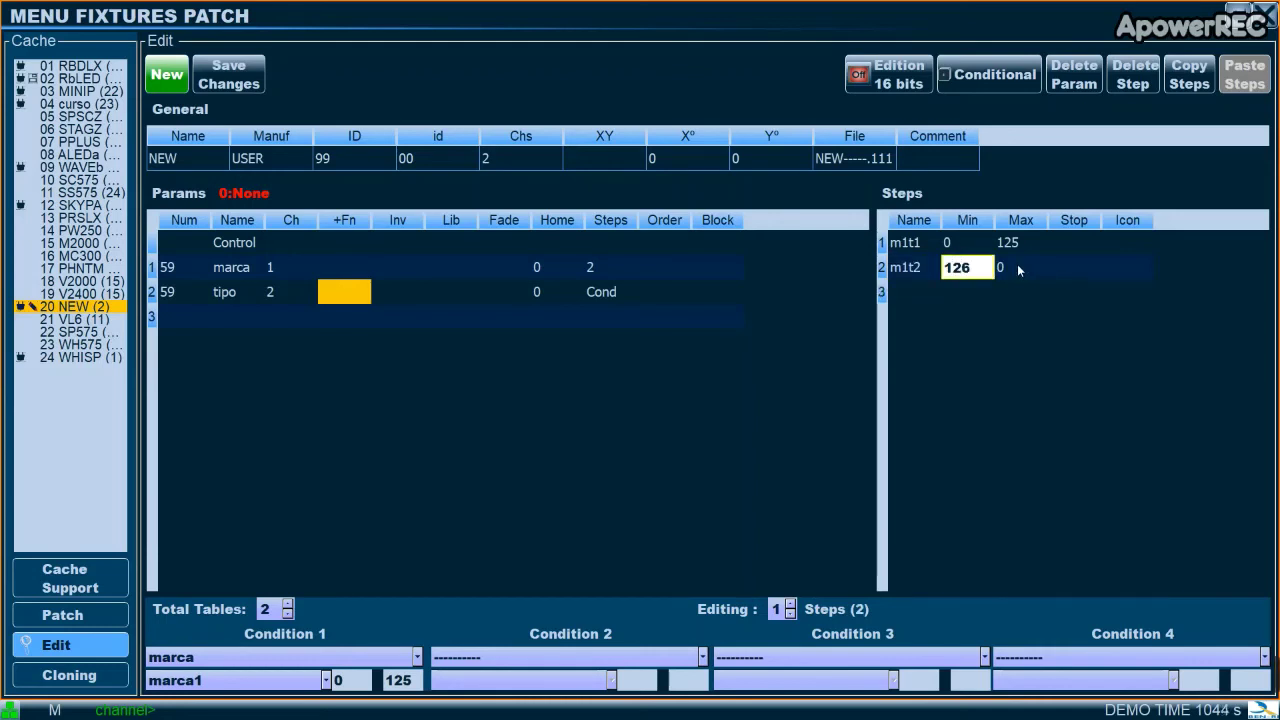
{"action": "double_click", "coordinate": [1019, 267]}
{"action": "type", "text": "255"}
{"action": "key", "text": "Return"}
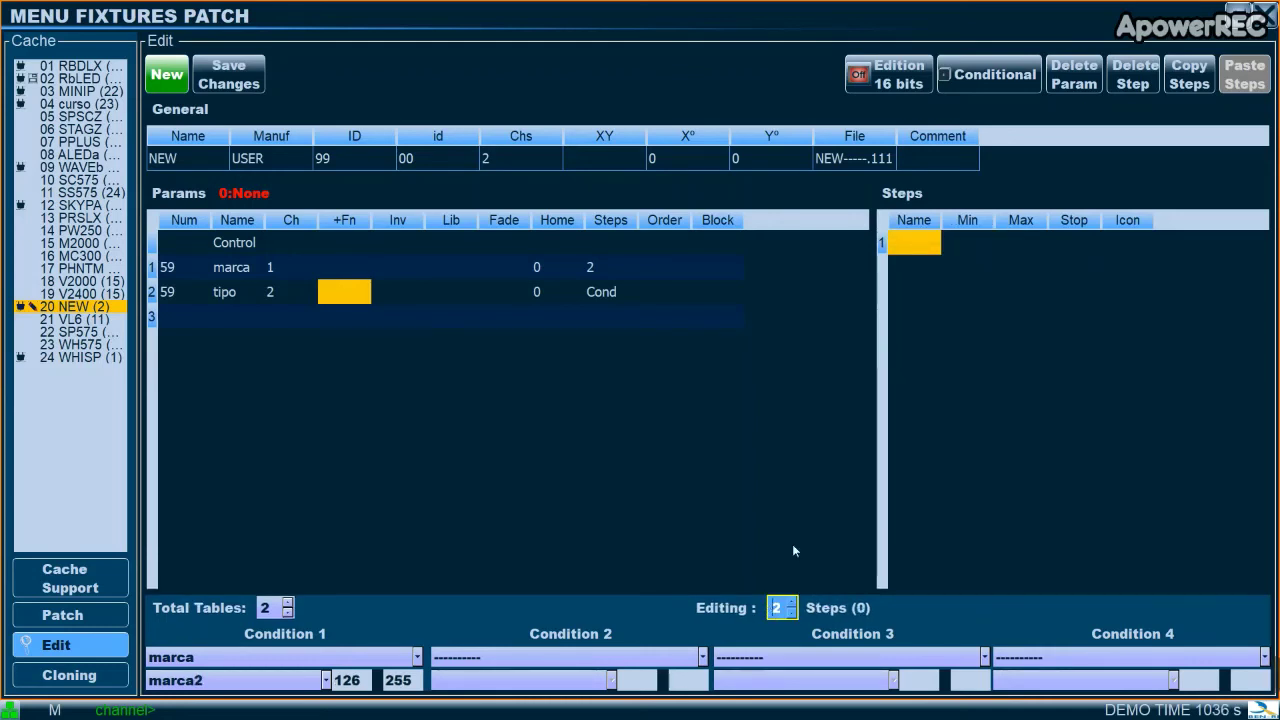
- In tipo's table 2, conditional on marca2, add a first step named m2t1 ranging from 0 to 125
{"action": "left_click", "coordinate": [920, 248]}
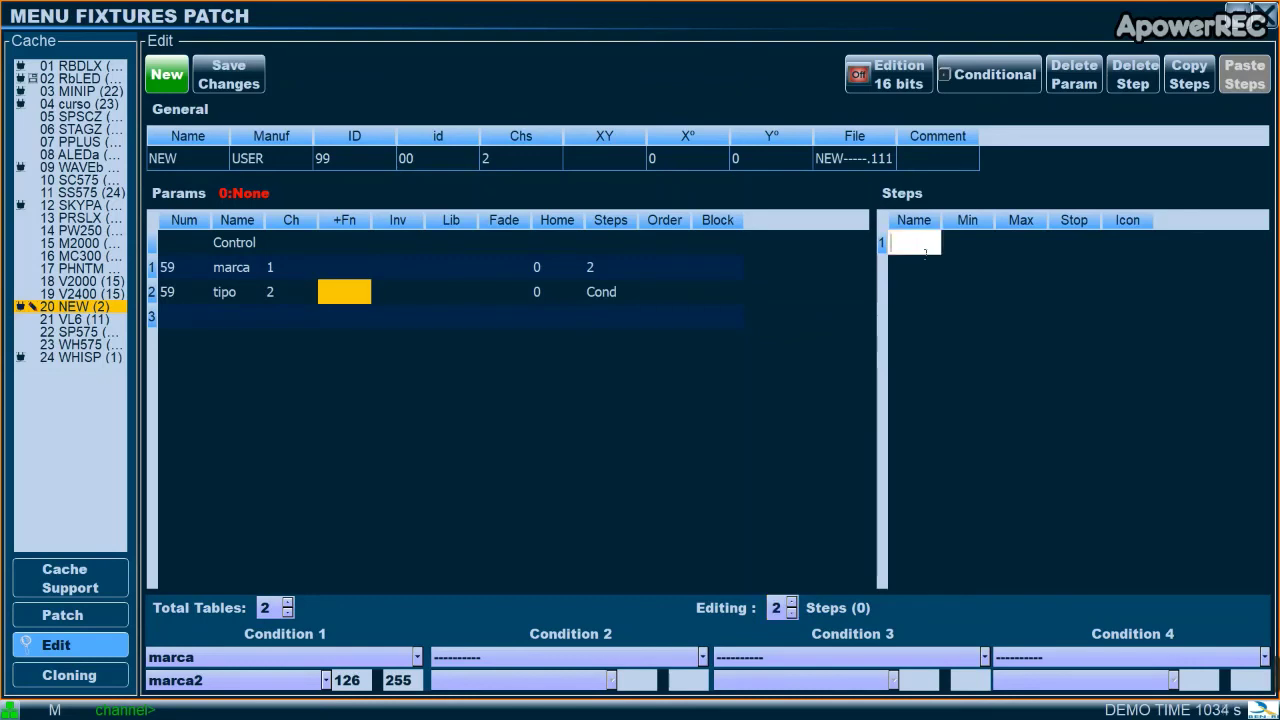
{"action": "left_click", "coordinate": [212, 680]}
{"action": "key", "text": "Tab"}
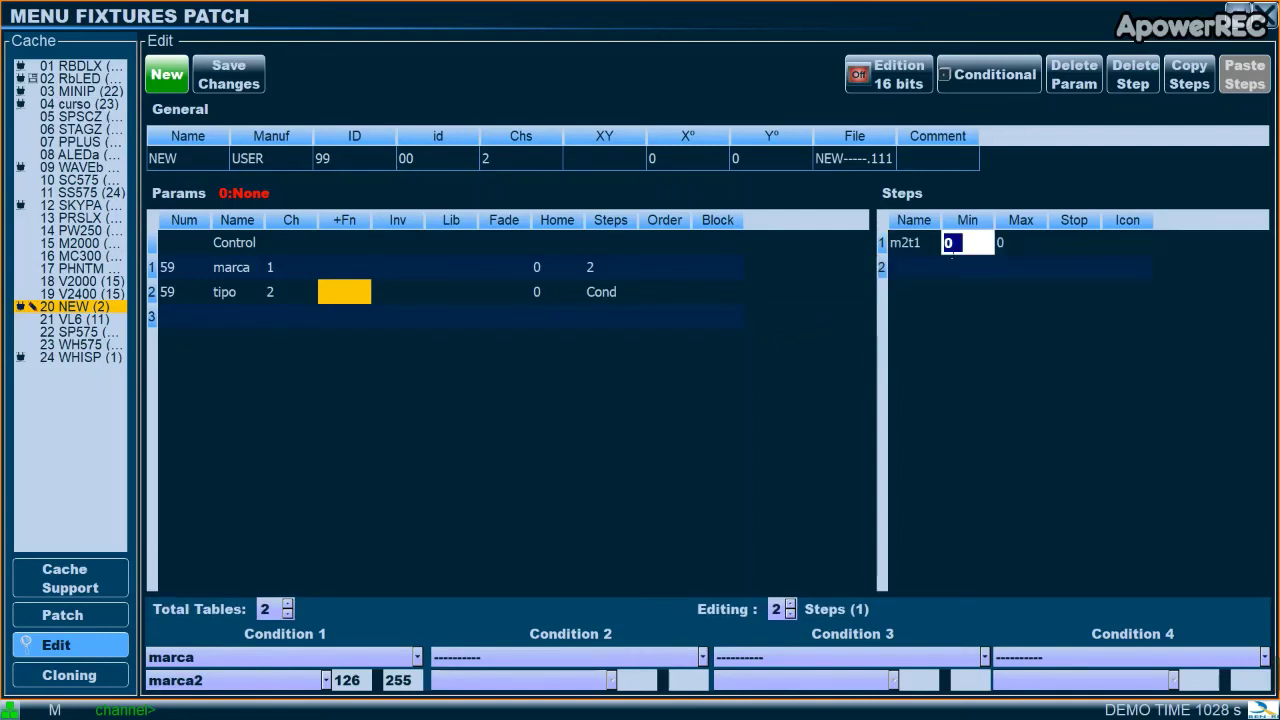
{"action": "type", "text": "0"}
{"action": "key", "text": "Tab"}
{"action": "type", "text": "125"}
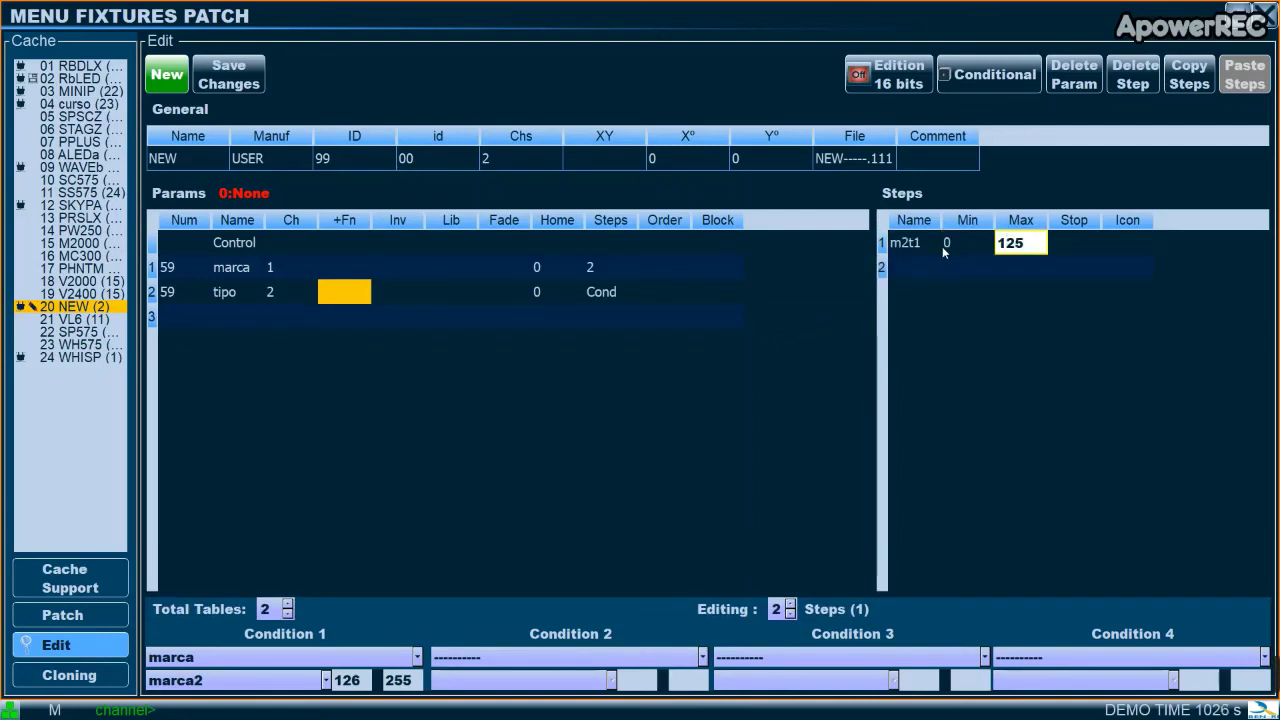
- Add a second step named m2t2 to tipo's table 2, ranging from 126 to 255
{"action": "left_click", "coordinate": [920, 268]}
{"action": "type", "text": "m2t"}
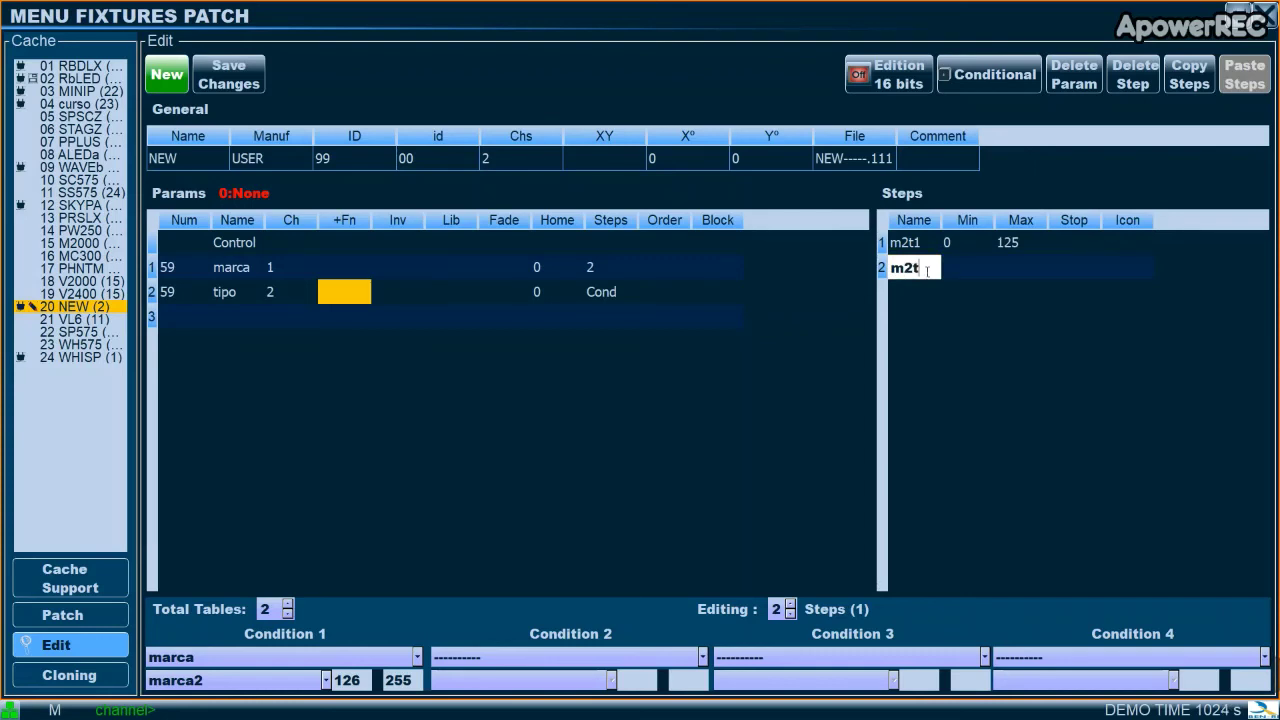
{"action": "type", "text": "2"}
{"action": "key", "text": "Tab"}
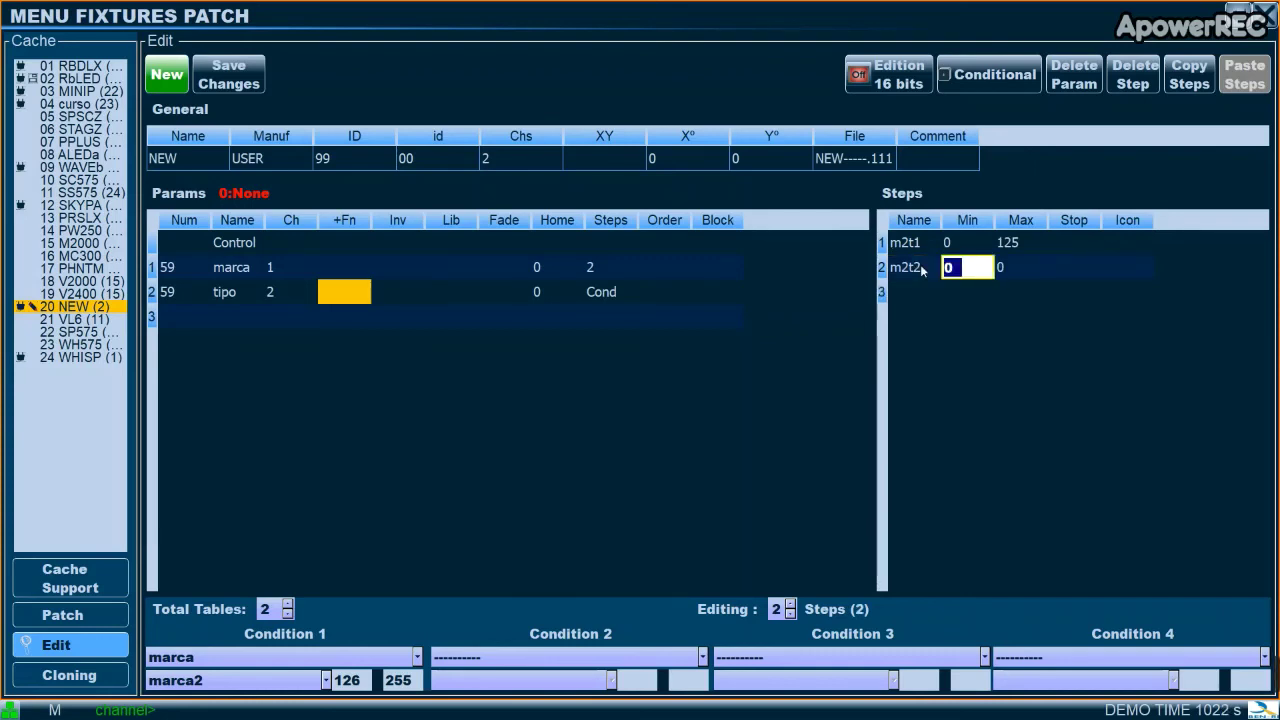
{"action": "type", "text": "126"}
{"action": "key", "text": "Tab"}
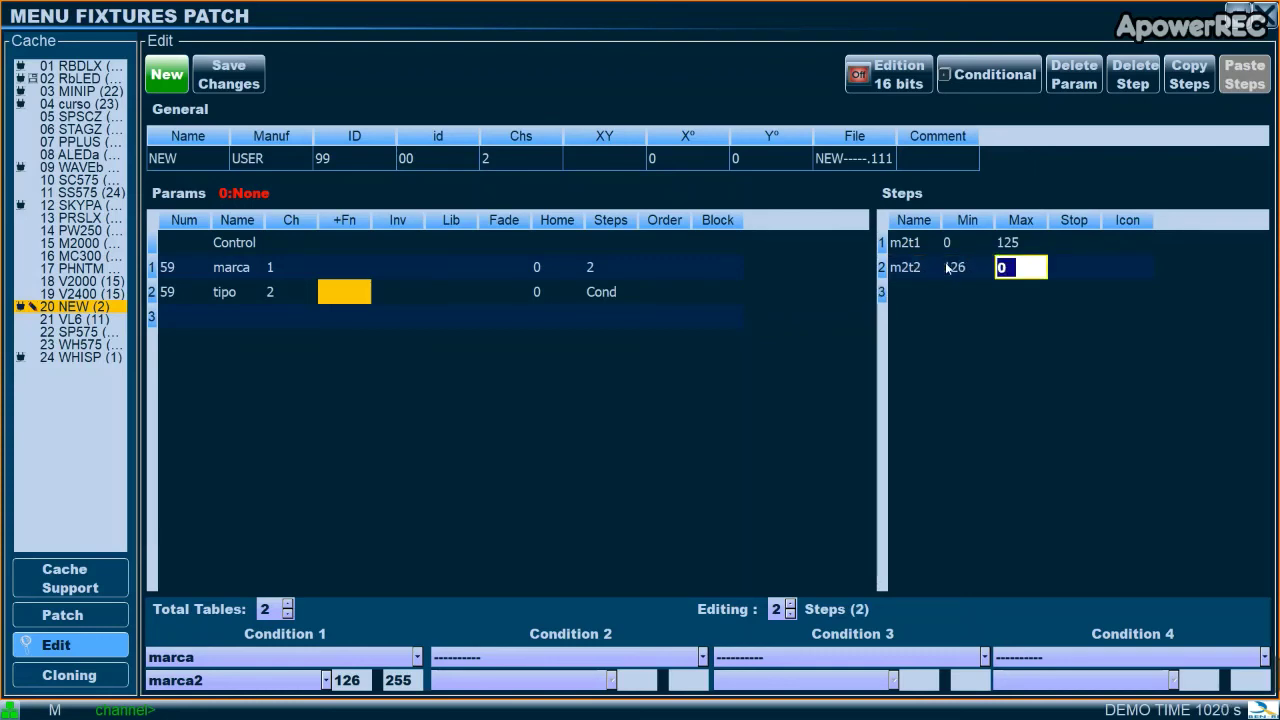
{"action": "type", "text": "255"}
{"action": "key", "text": "Return"}
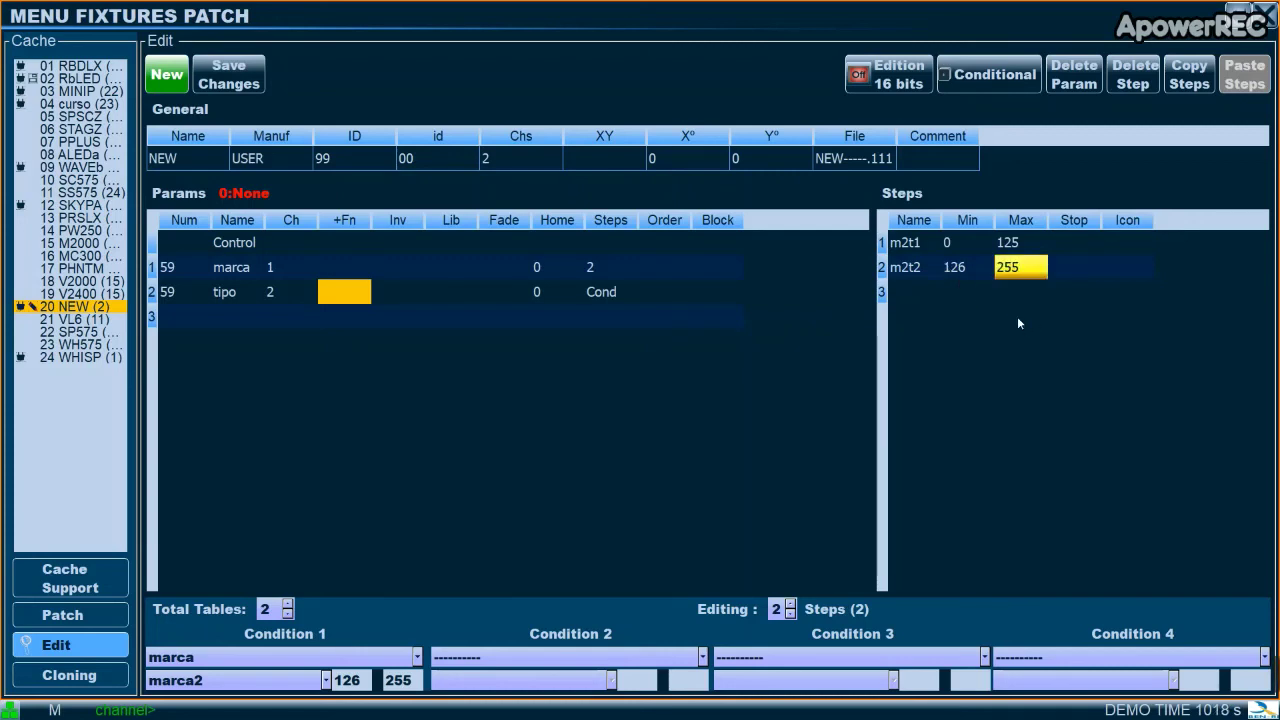
- Save the edited NEW fixture type, overwriting the existing fixture
{"action": "left_click", "coordinate": [232, 80]}
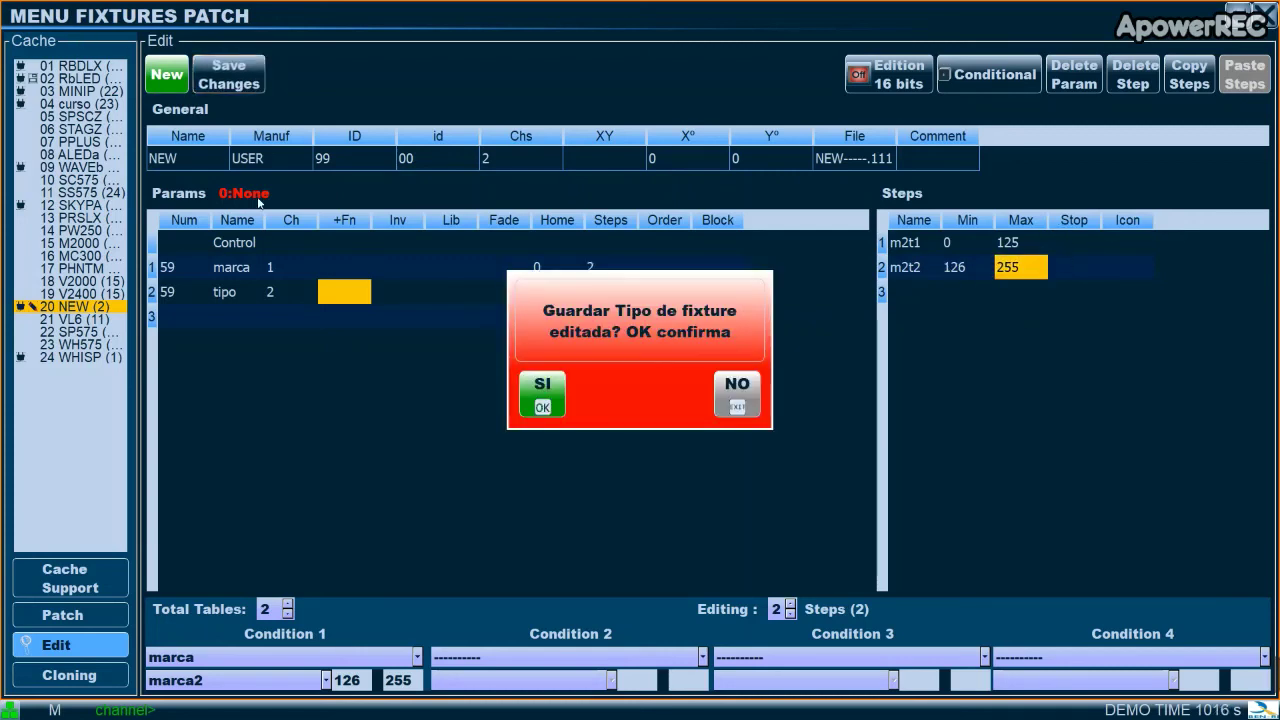
{"action": "left_click", "coordinate": [542, 400]}
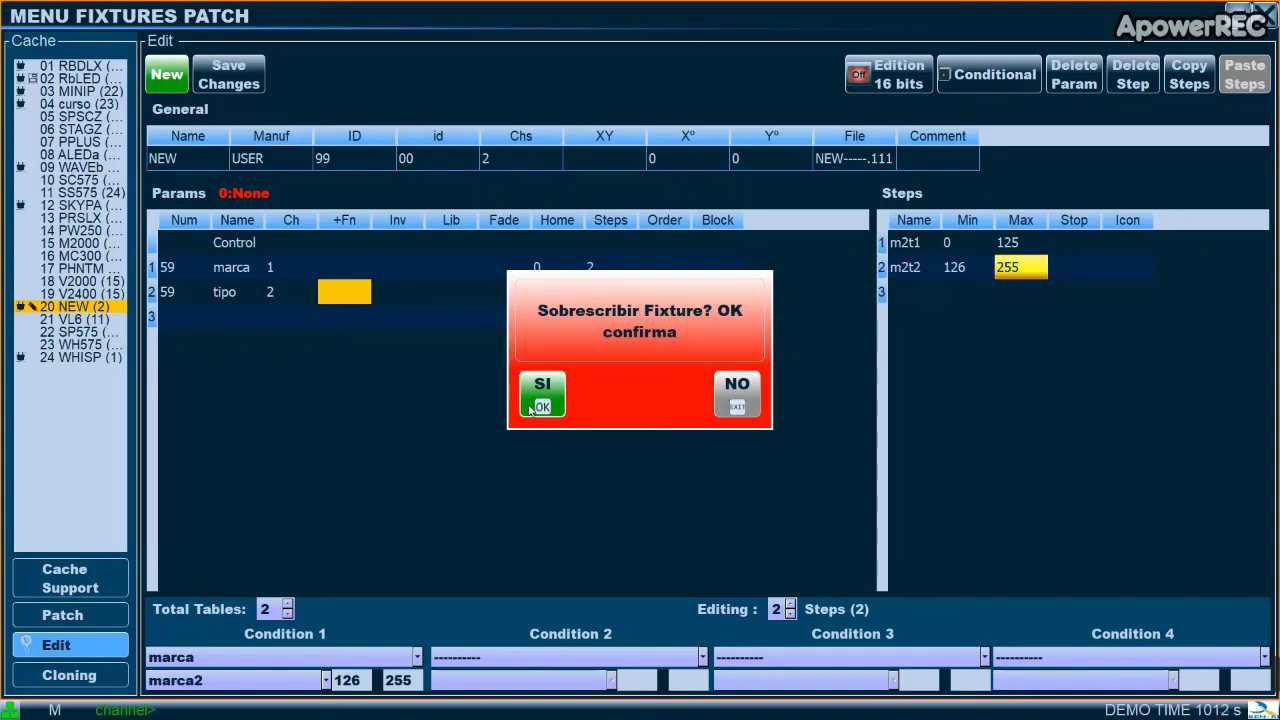
{"action": "left_click", "coordinate": [531, 408]}
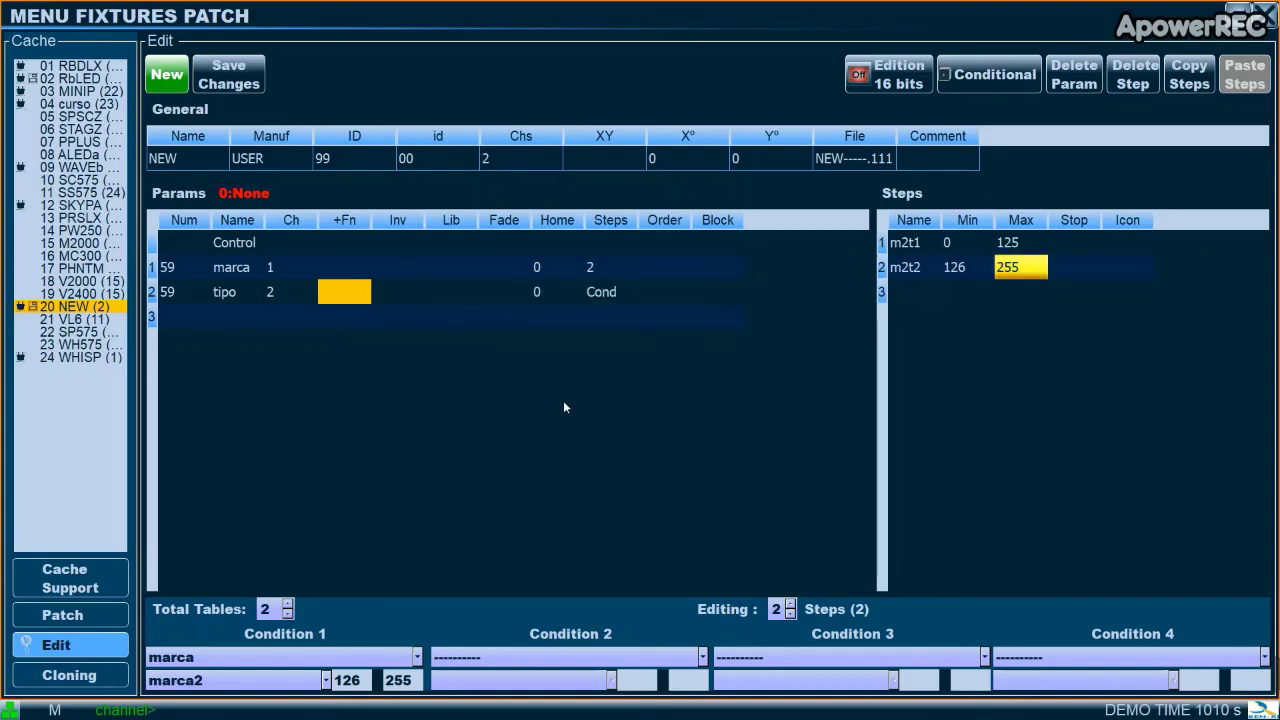
- Check the patch entry of fixture 39, type 20 NEW, and leave the fixtures patch menu
{"action": "left_click", "coordinate": [85, 618]}
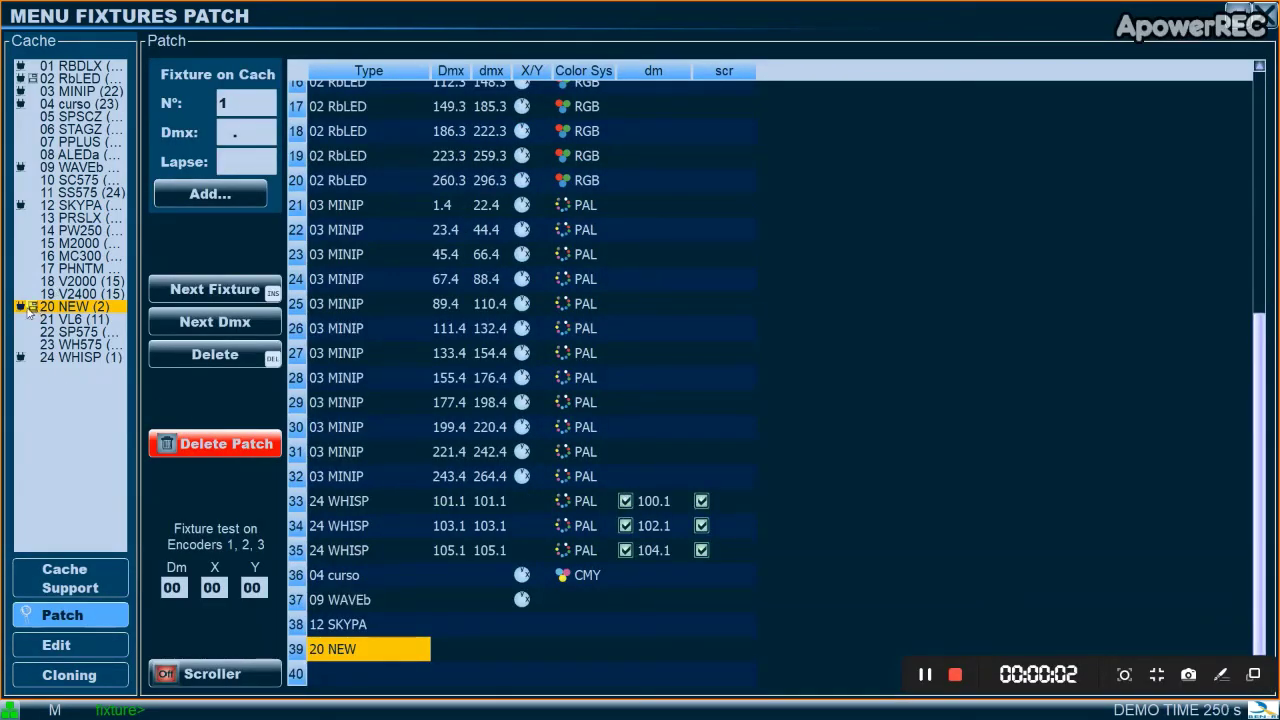
{"action": "left_click", "coordinate": [366, 655]}
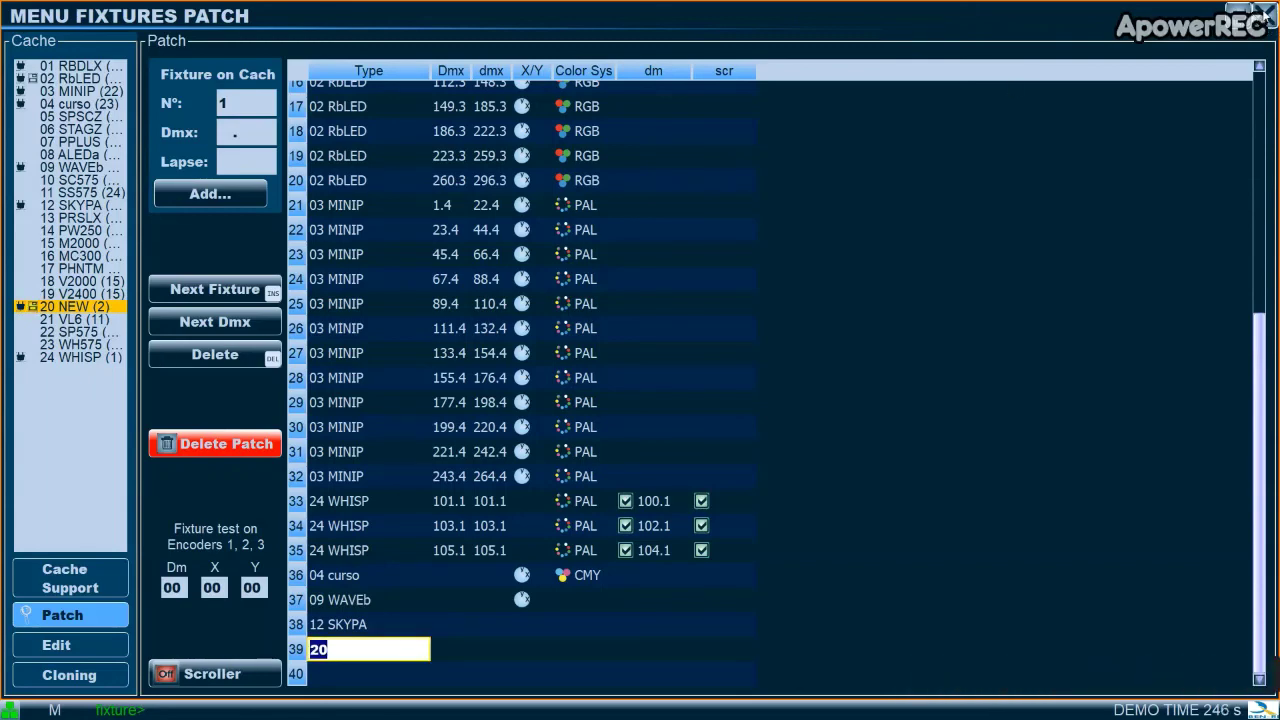
{"action": "left_click", "coordinate": [1266, 12]}
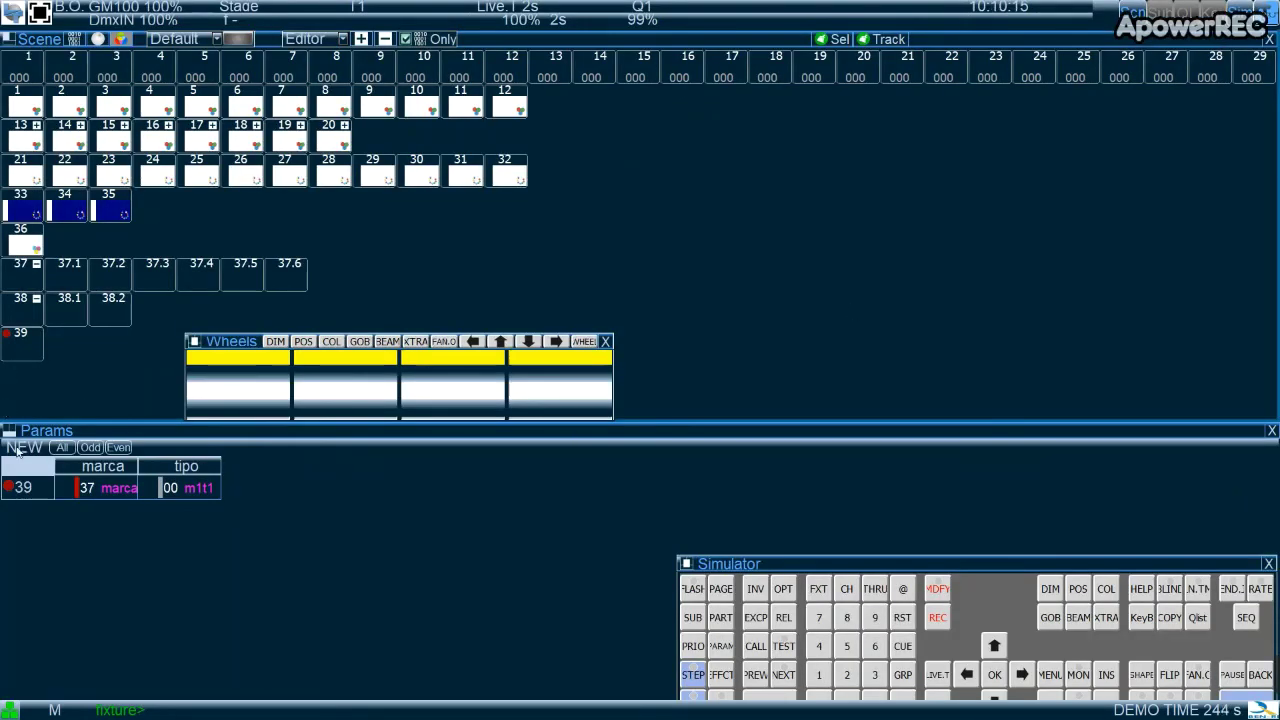
- Select fixture 39 and raise its marca parameter by 10 to test the conditional tipo steps
{"action": "left_click", "coordinate": [14, 352]}
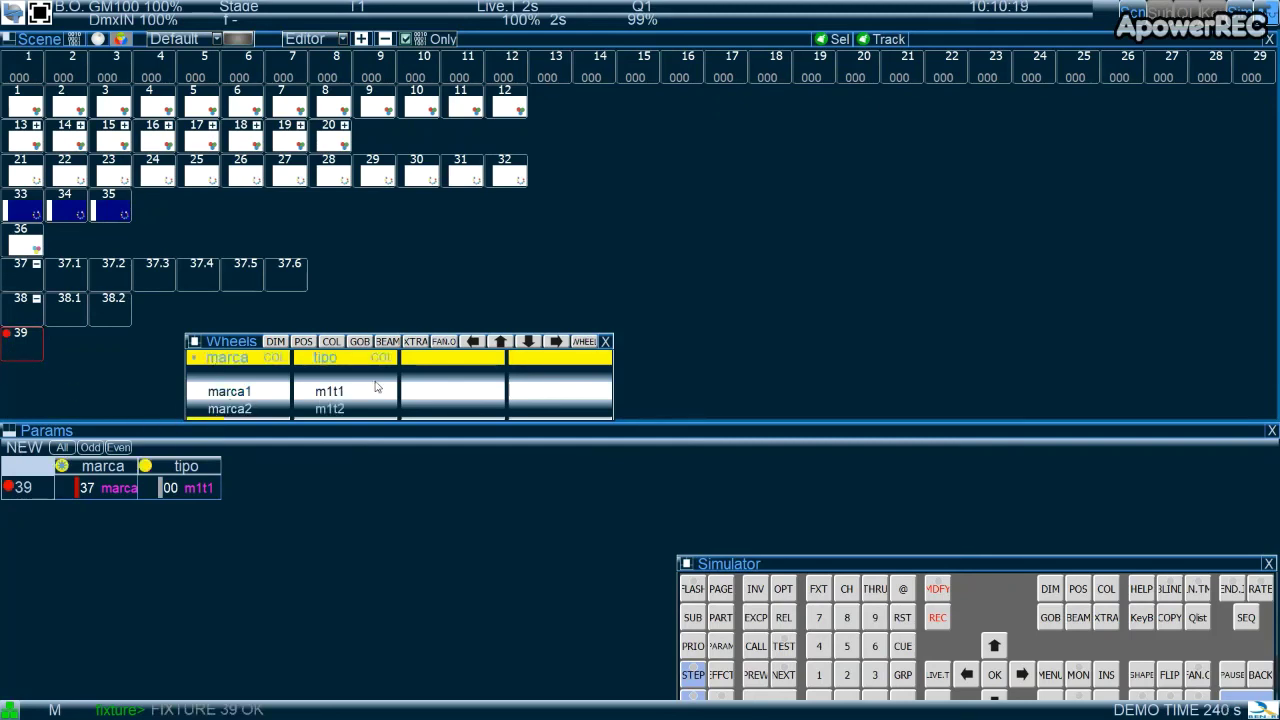
{"action": "scroll", "coordinate": [256, 399], "scroll_direction": "down", "scroll_amount": 5}
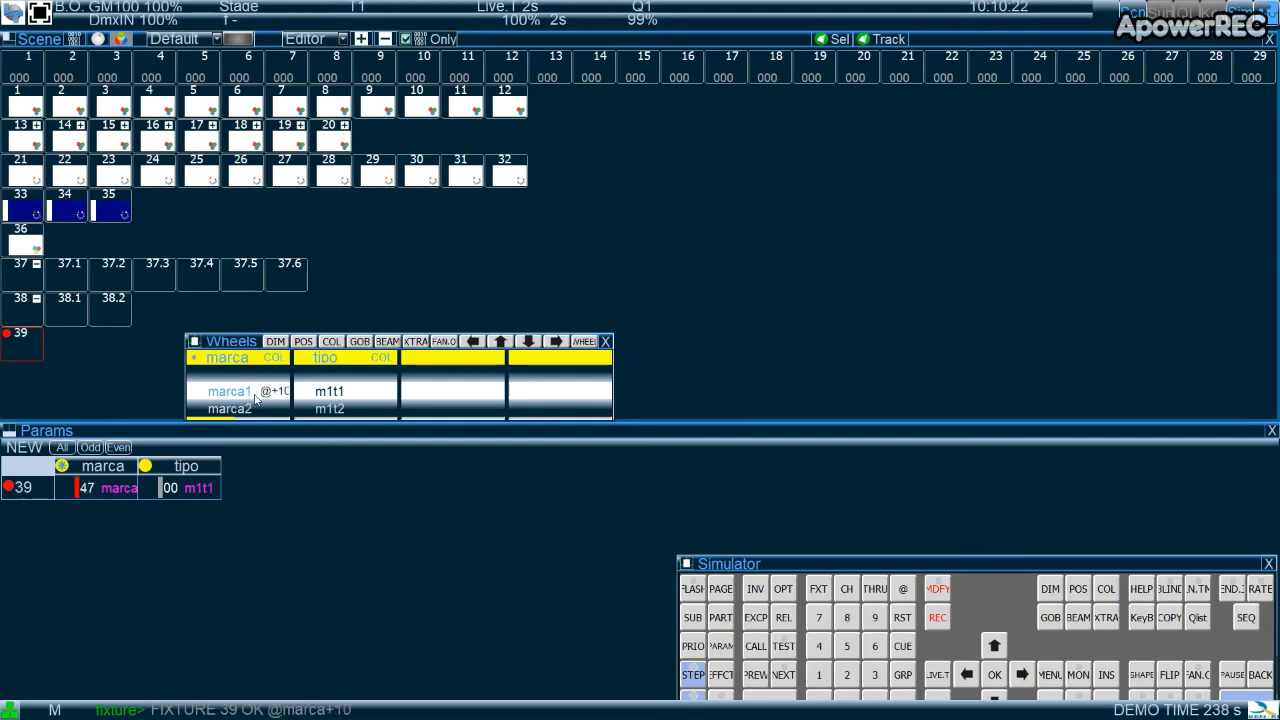